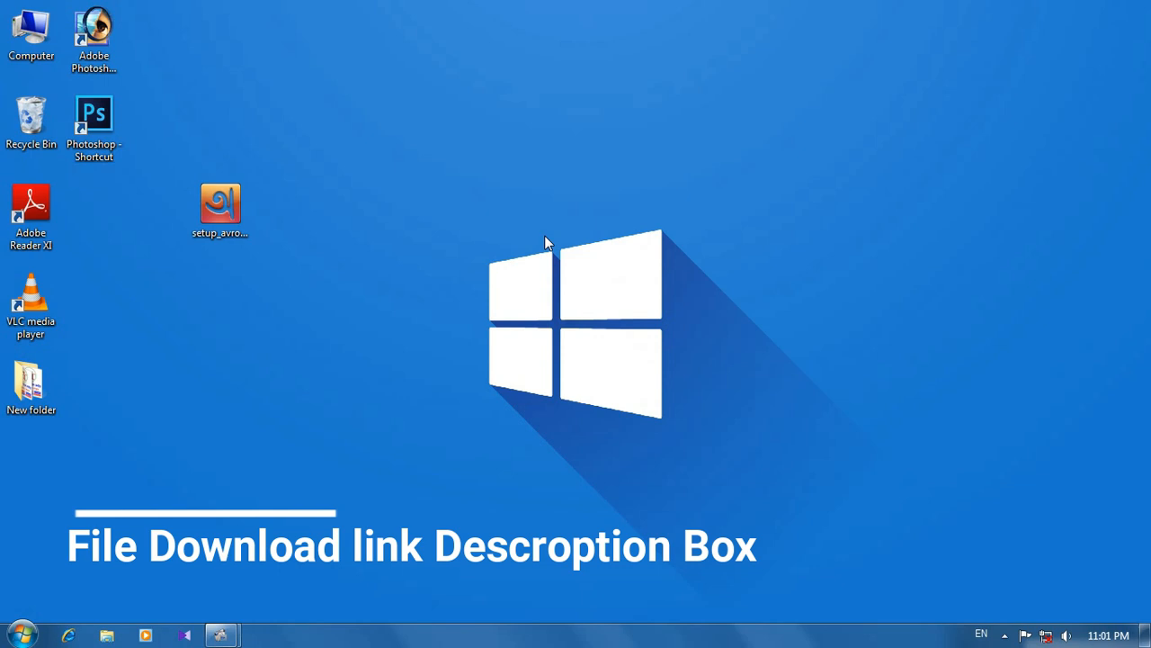
Step: Move the setup_avrokeyboard_5.5.0 installer icon up into the desktop's first icon row and refresh the desktop
left_click_drag(233, 199, 297, 115)
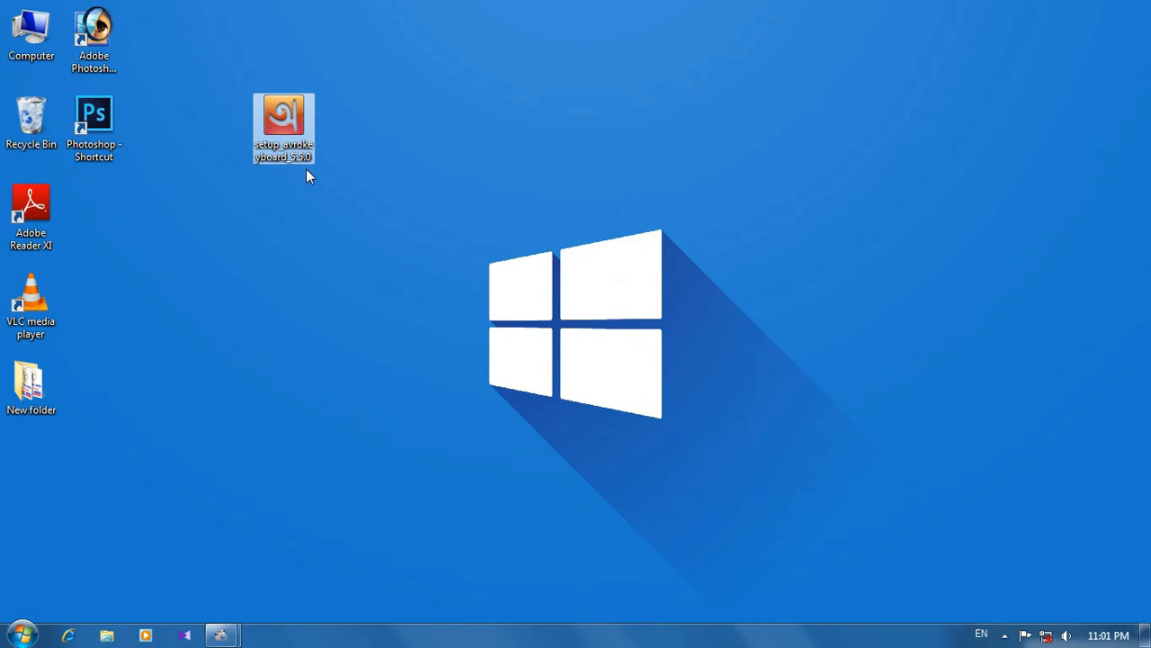
right_click(321, 59)
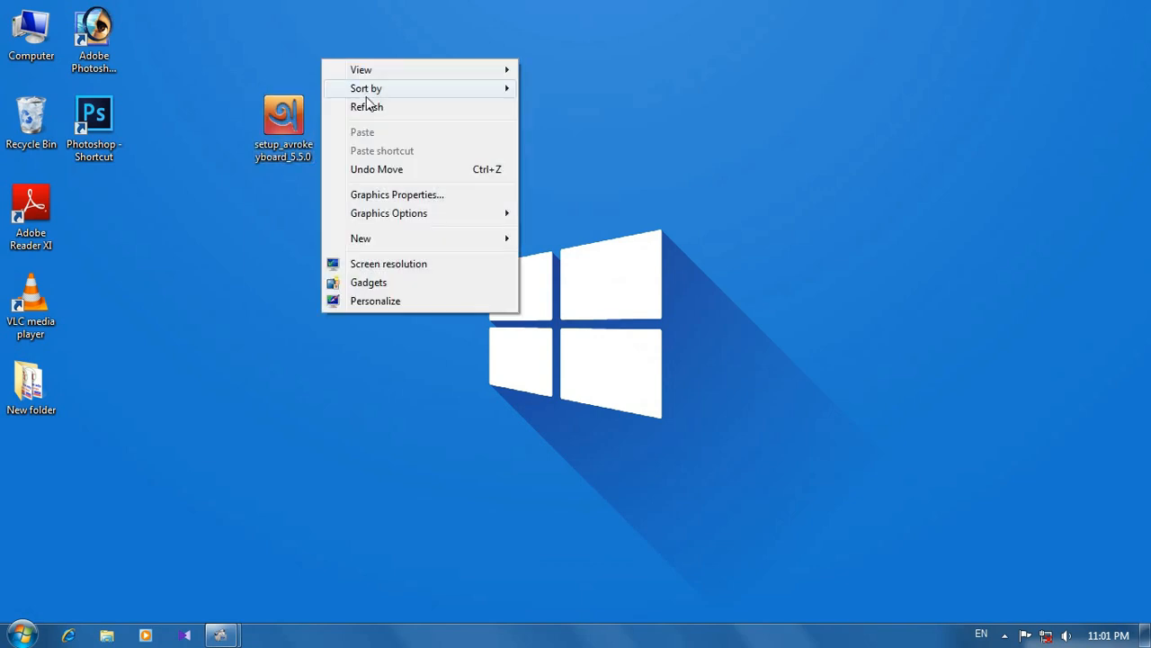
left_click(366, 107)
left_click_drag(284, 119, 234, 54)
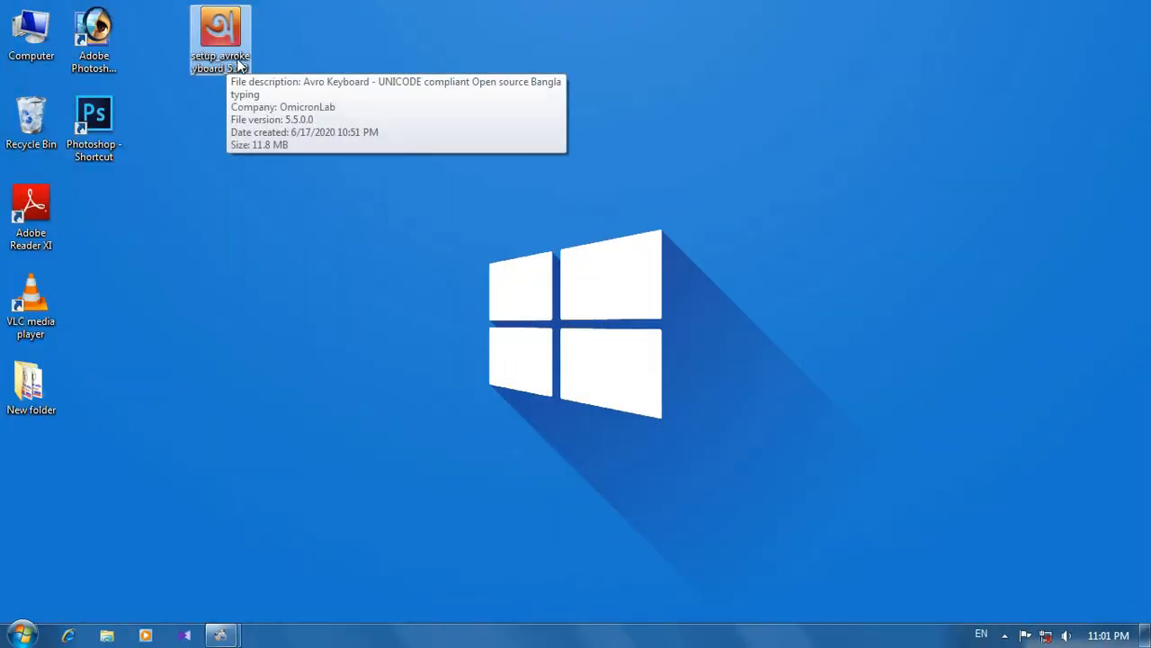
Step: Launch the Avro Keyboard 5.5.0 installer and accept its license agreement, continuing to the additional tasks
right_click(238, 65)
left_click(267, 68)
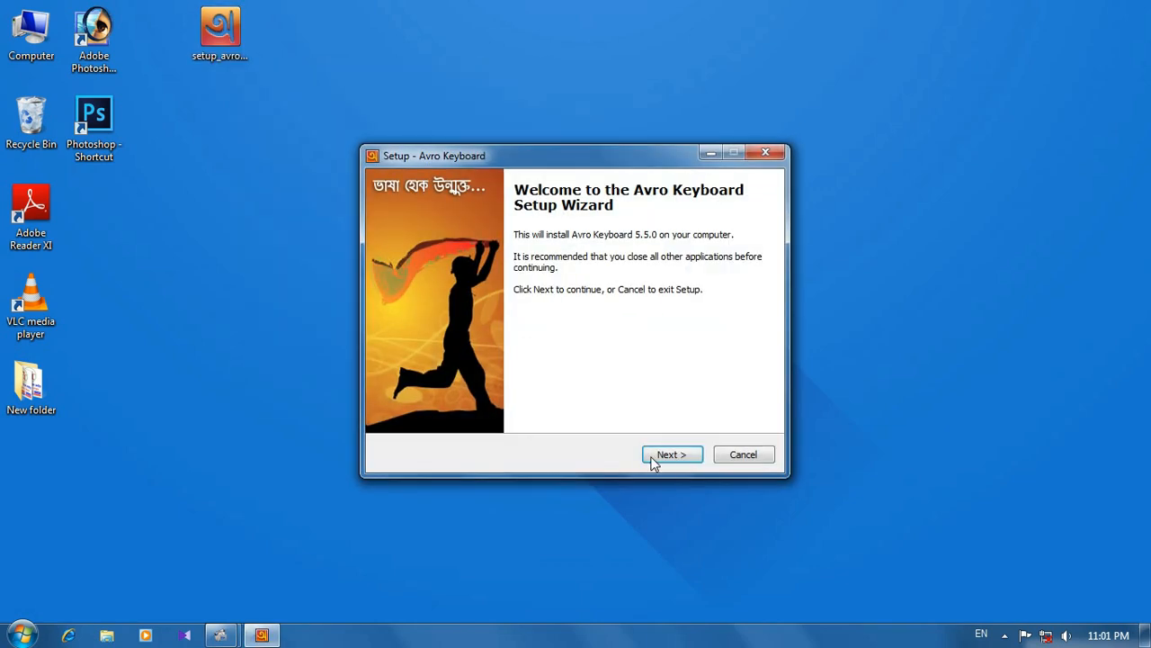
left_click(654, 458)
left_click(499, 404)
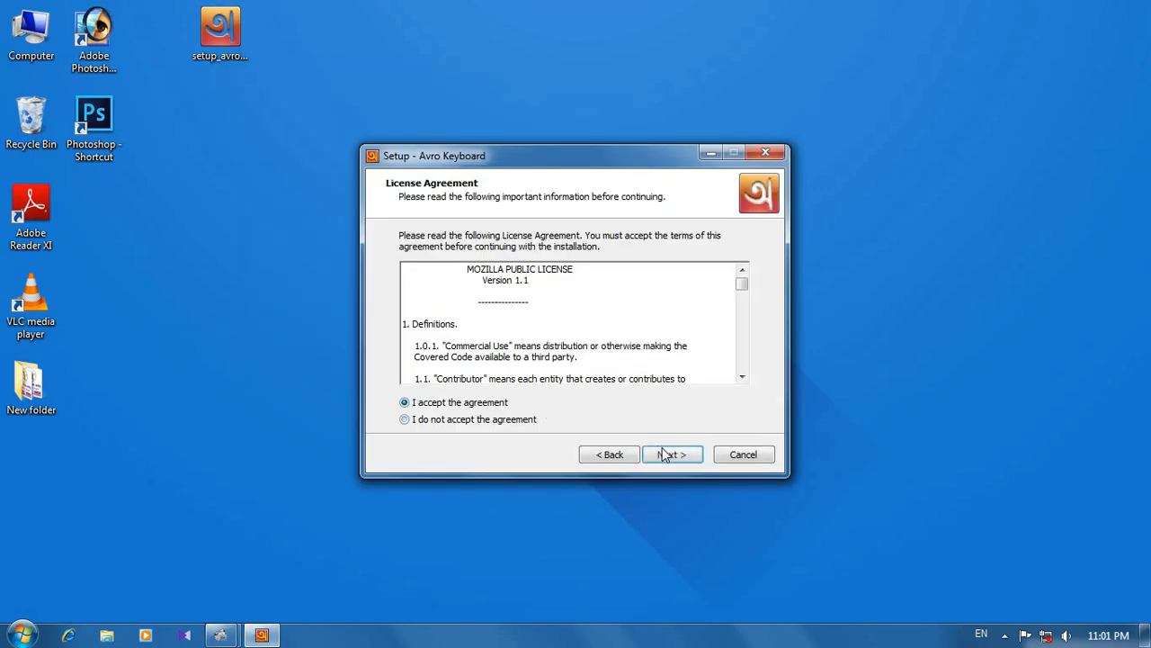
left_click(663, 456)
left_click(675, 457)
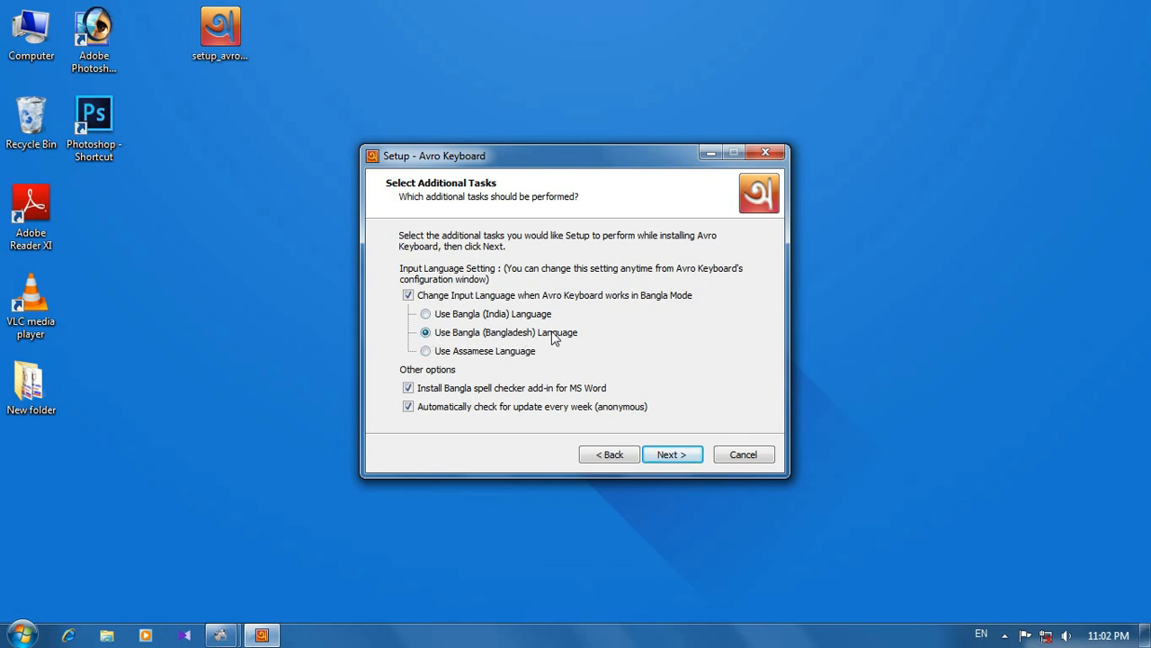
Step: Choose Bangla (India) as the input language and complete the Avro Keyboard installation
left_click(458, 352)
left_click(478, 319)
left_click(677, 452)
left_click(677, 455)
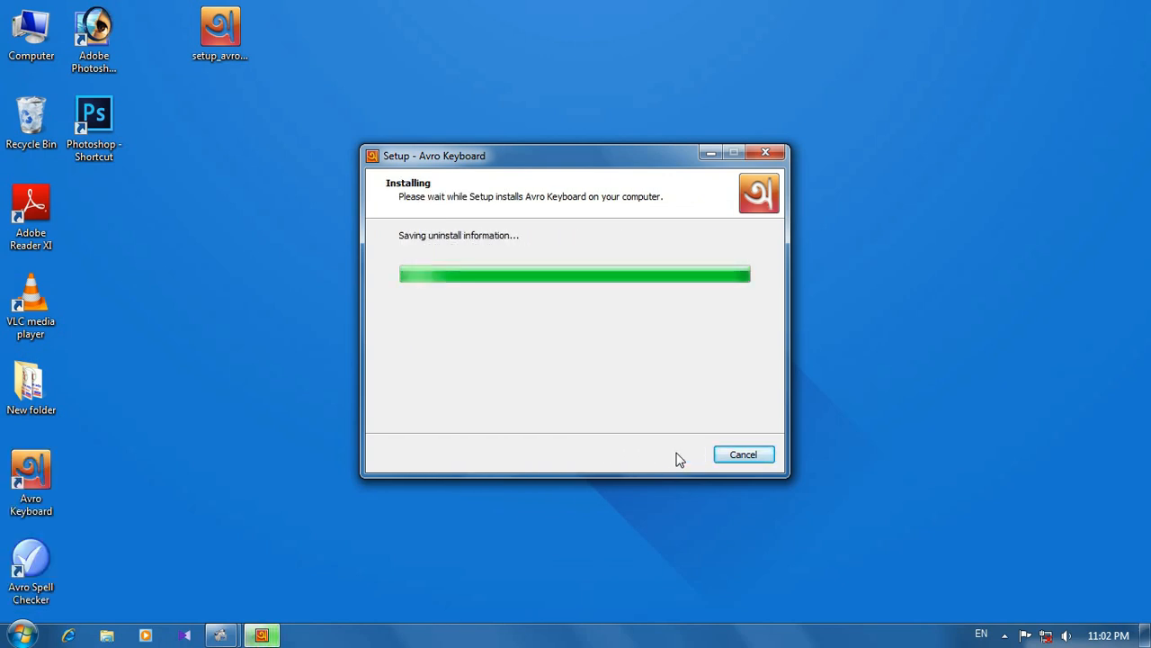
left_click(672, 455)
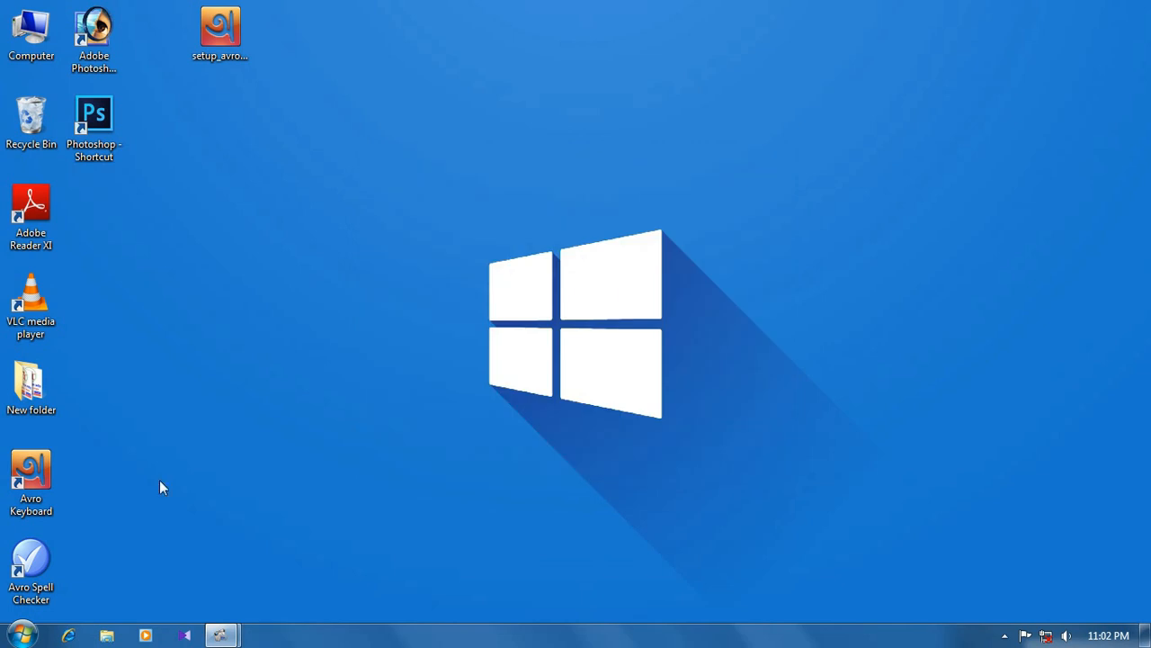
Step: Arrange the desktop so the installer sits below New folder and the two Avro shortcuts stand apart from the other icons
left_click_drag(81, 443, 332, 237)
left_click_drag(245, 39, 73, 417)
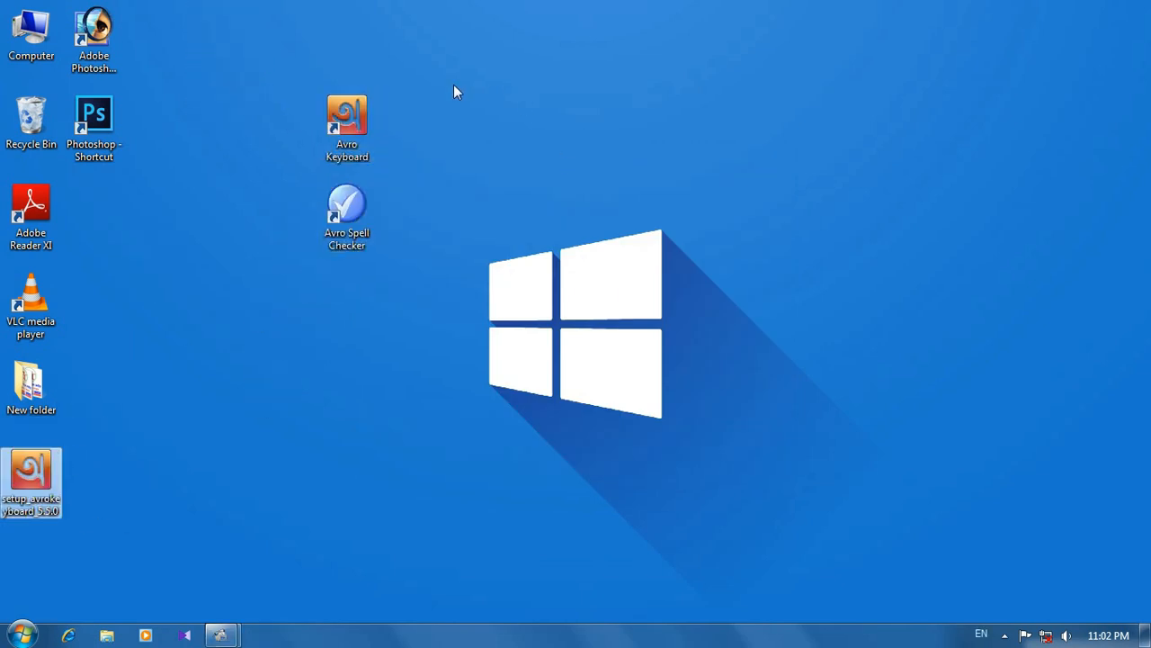
left_click_drag(453, 92, 308, 244)
left_click_drag(347, 211, 283, 211)
left_click(371, 167)
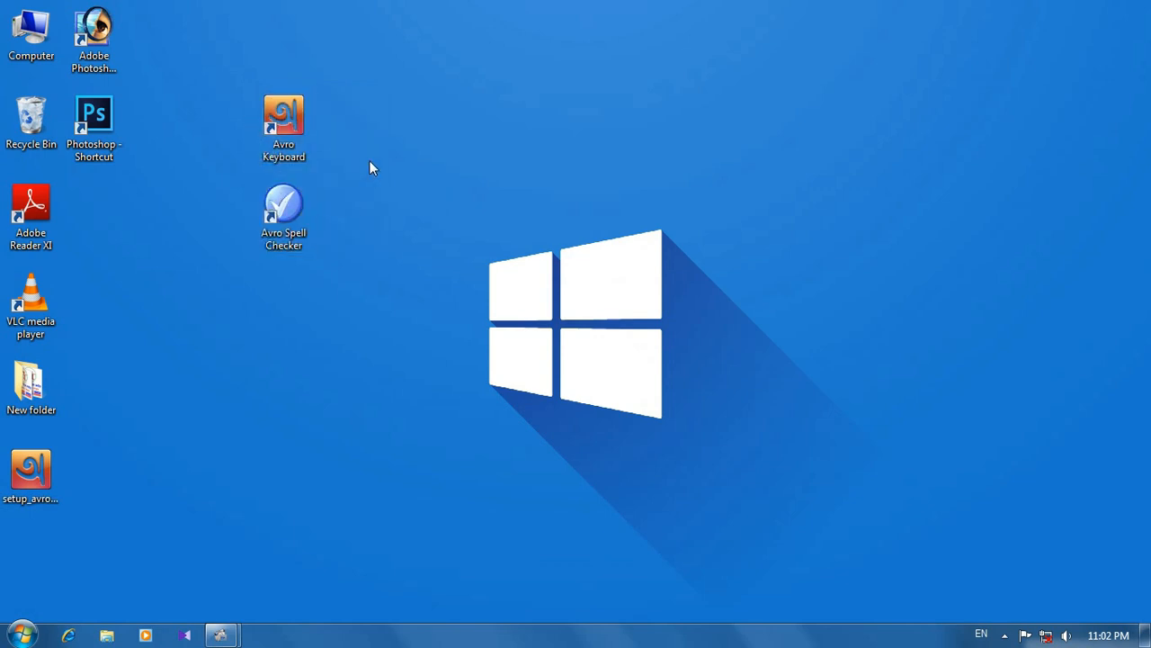
Step: Start Avro Keyboard, dismiss its typing tip and place its floating bar along the upper edge of the desktop
double_click(308, 127)
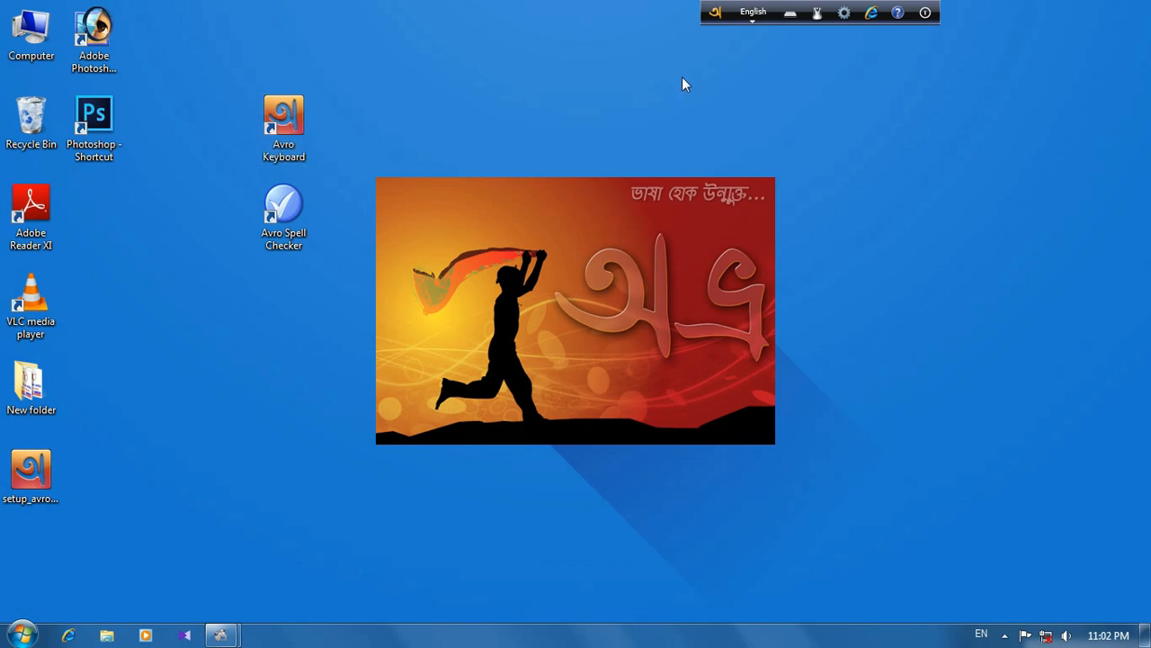
left_click_drag(715, 11, 602, 57)
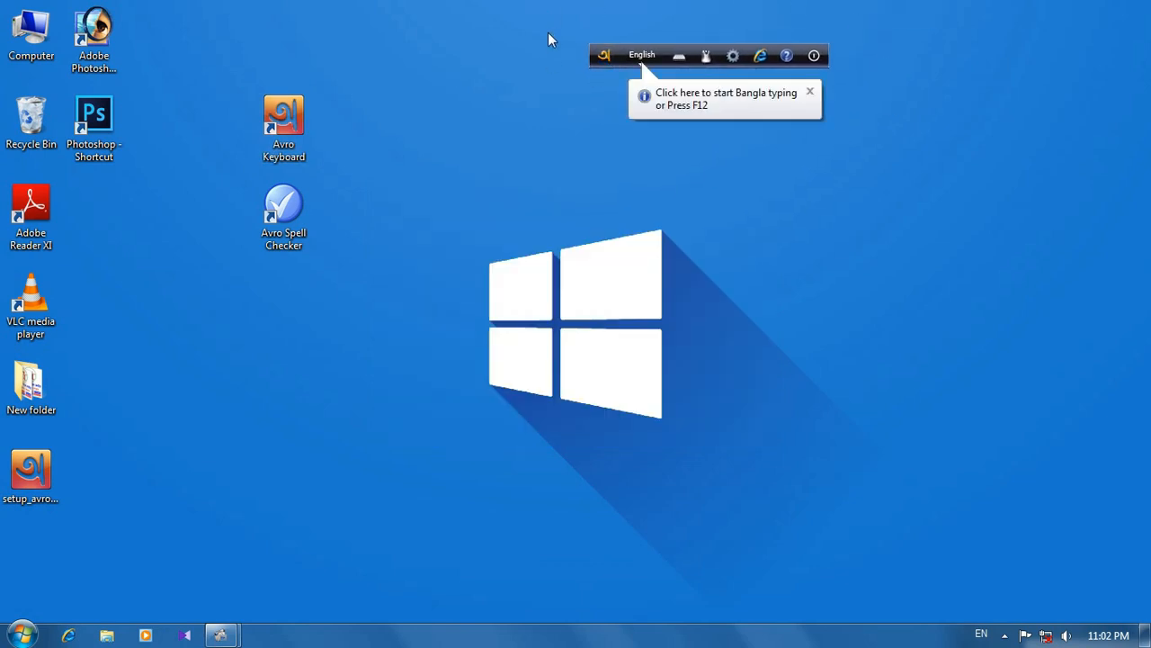
left_click(810, 92)
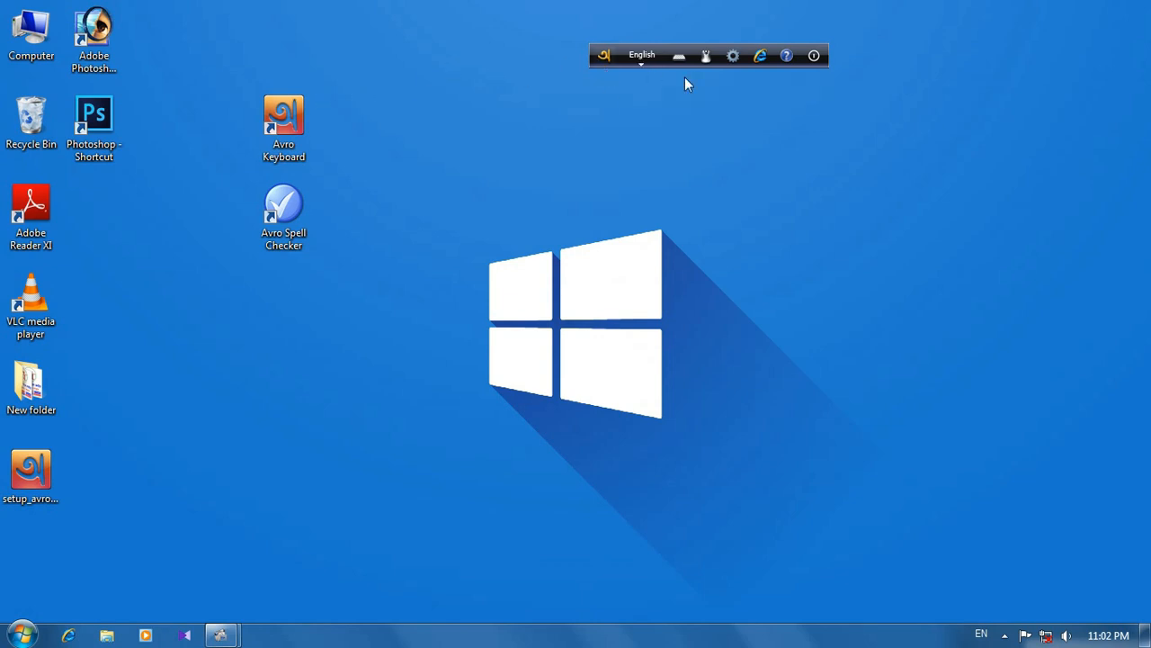
left_click_drag(603, 57, 654, 25)
right_click(571, 57)
left_click(612, 106)
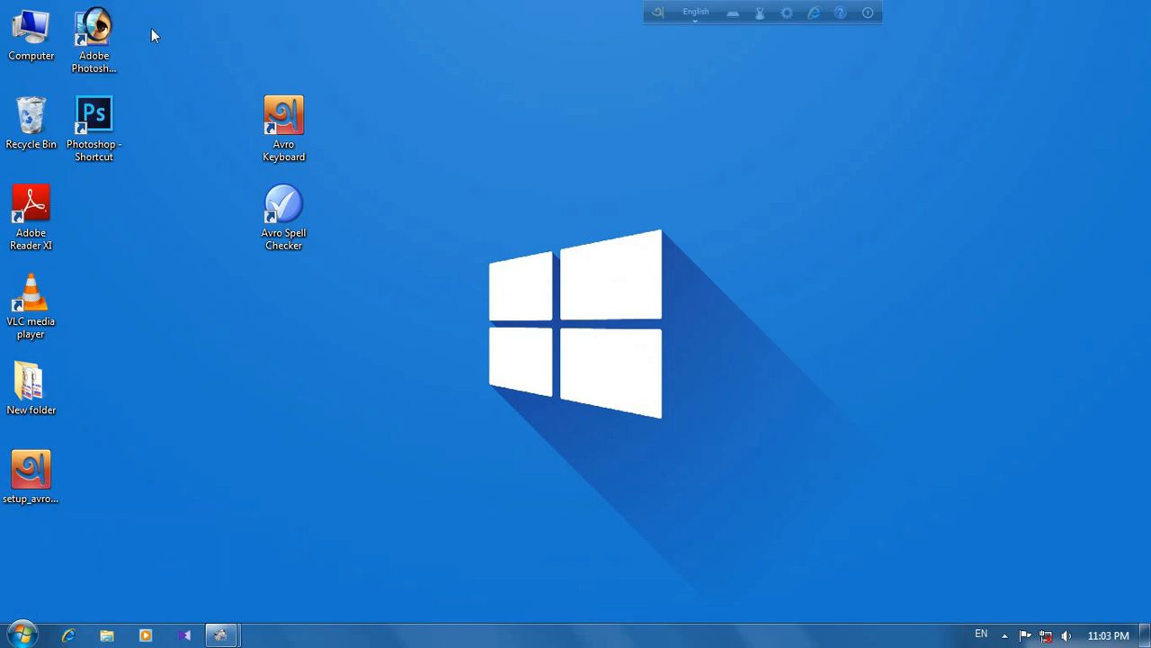
left_click_drag(151, 28, 93, 213)
left_click(141, 92)
left_click(104, 56)
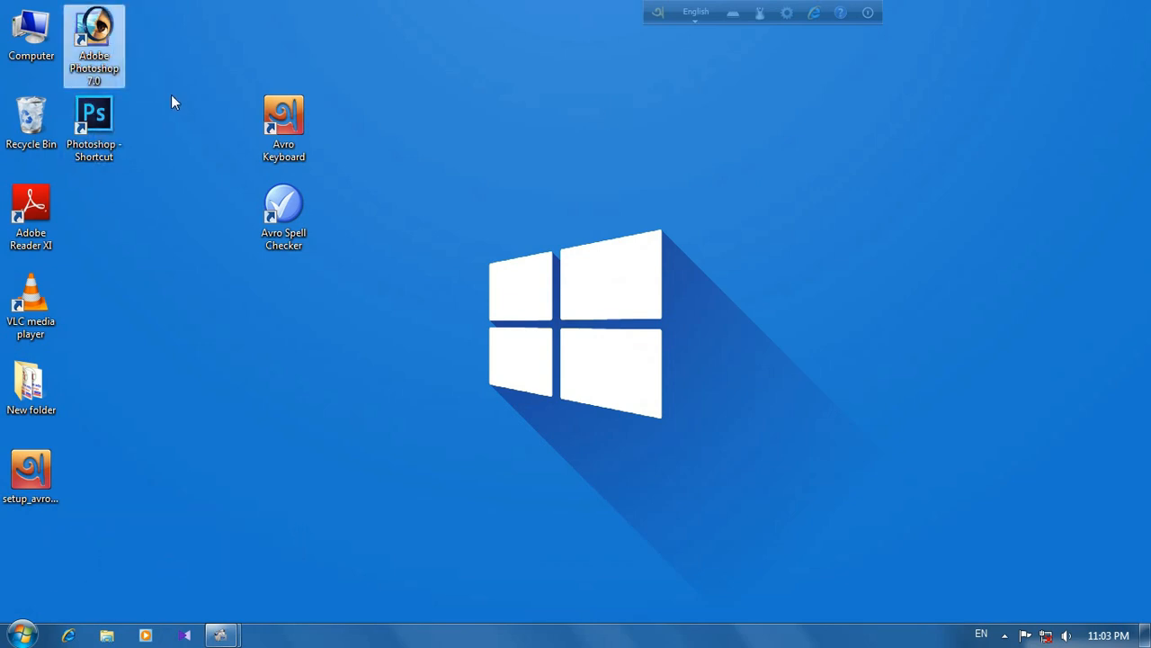
left_click(116, 138)
right_click(185, 69)
left_click(215, 112)
Step: Open Adobe Photoshop 7.0 and create a white A4 RGB document at 300 pixels/inch
double_click(108, 43)
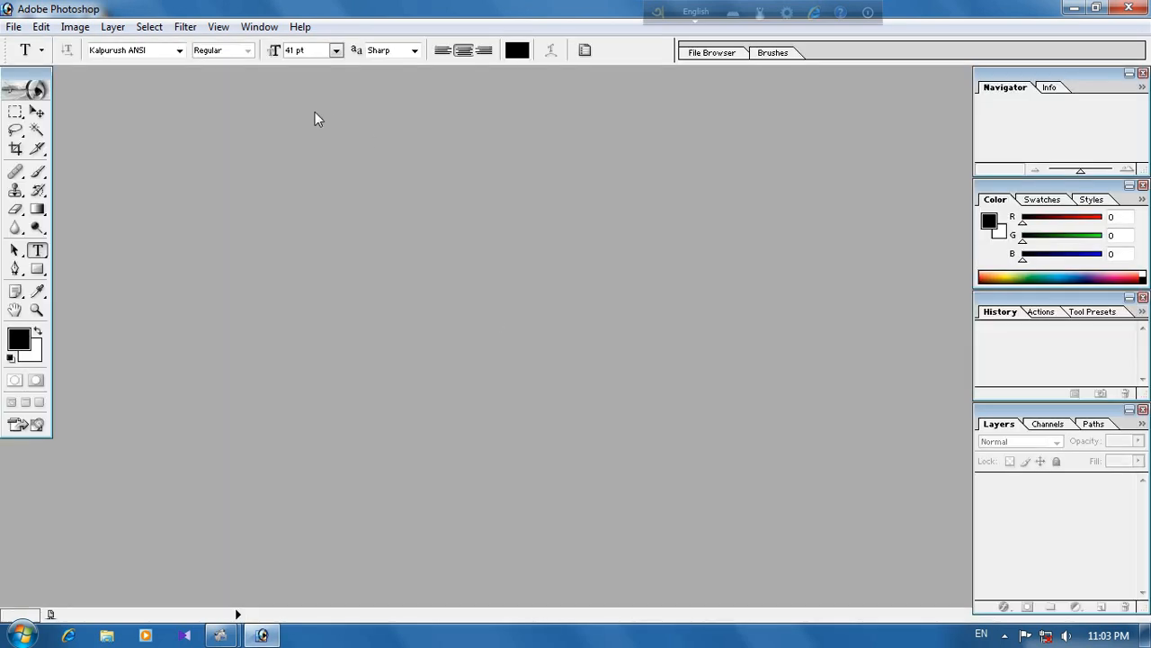
key("ctrl+n")
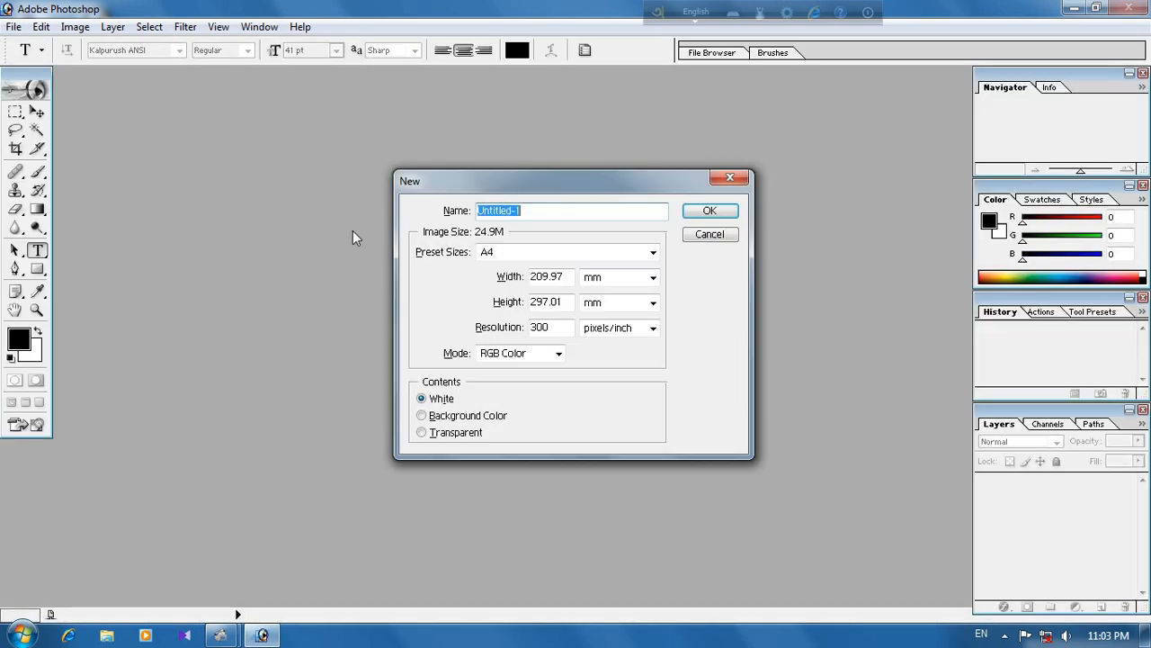
left_click(722, 211)
left_click(326, 82)
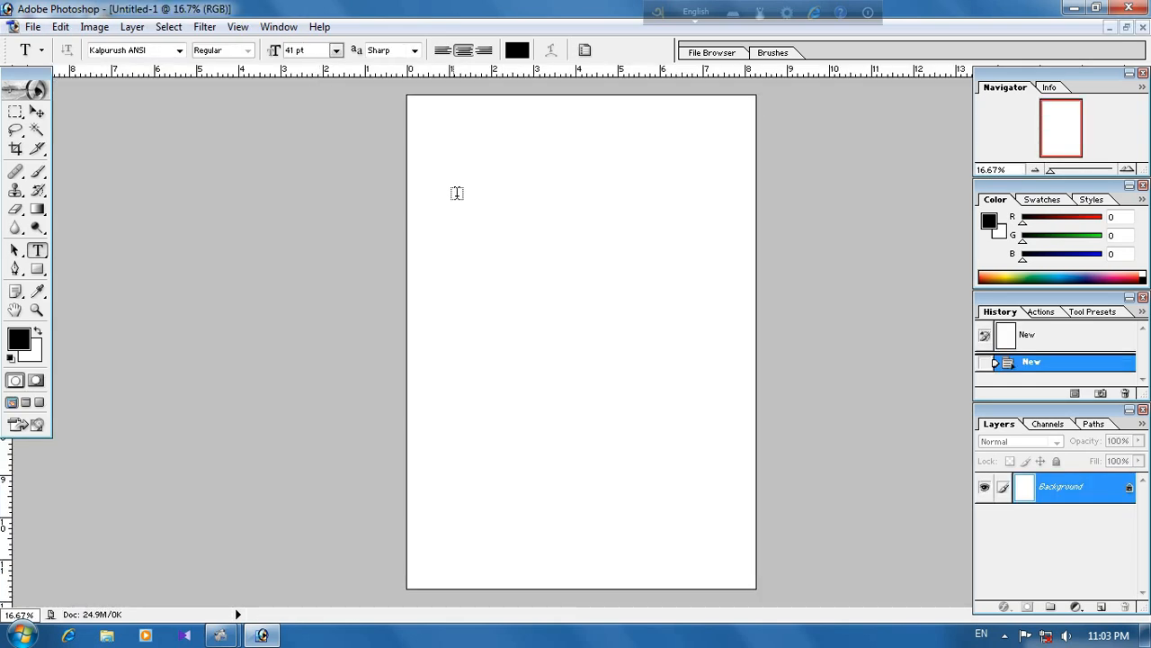
Step: Switch Avro Keyboard to Bangla and enter the phonetic word "mongol" as text on the canvas
left_click(699, 12)
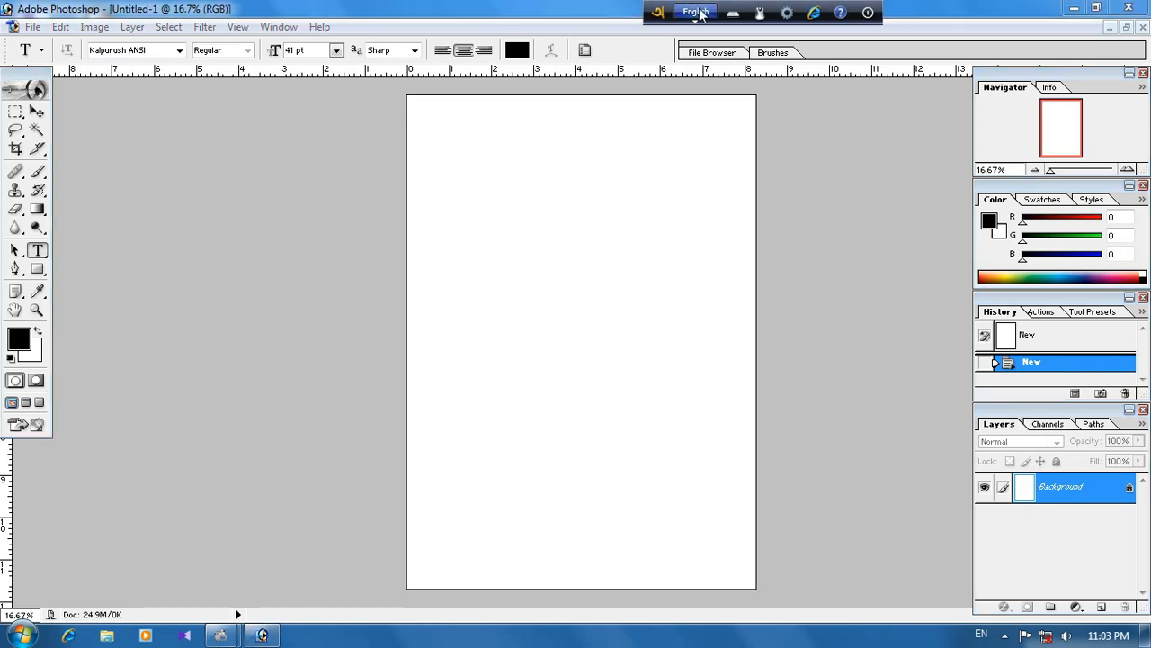
left_click(459, 219)
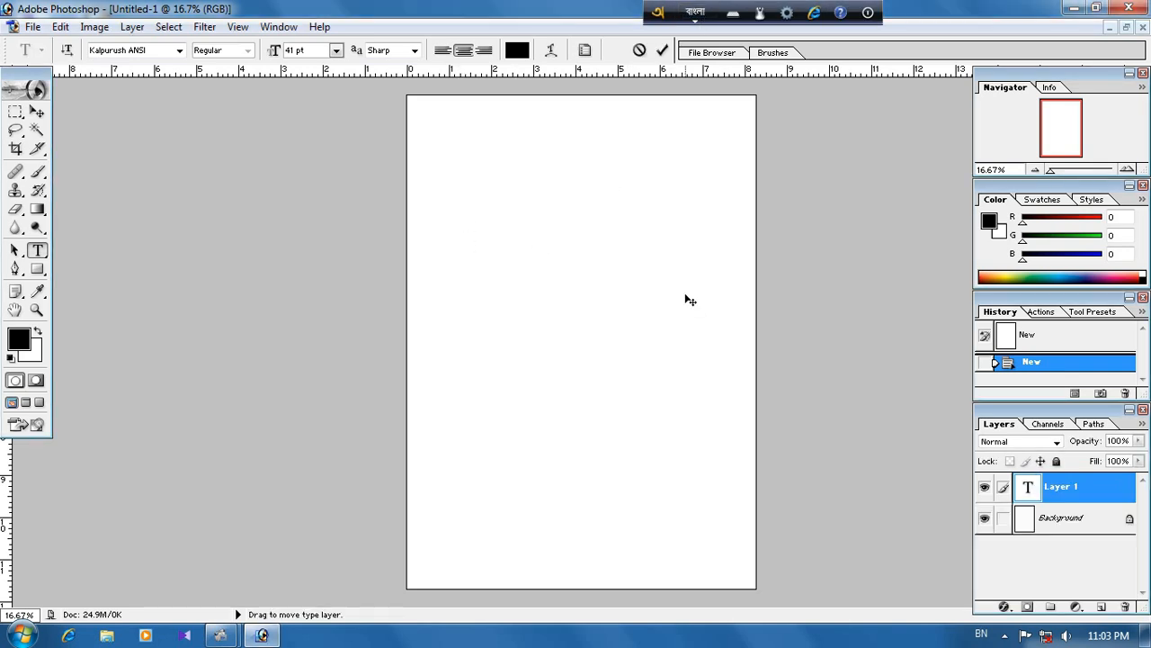
type("m")
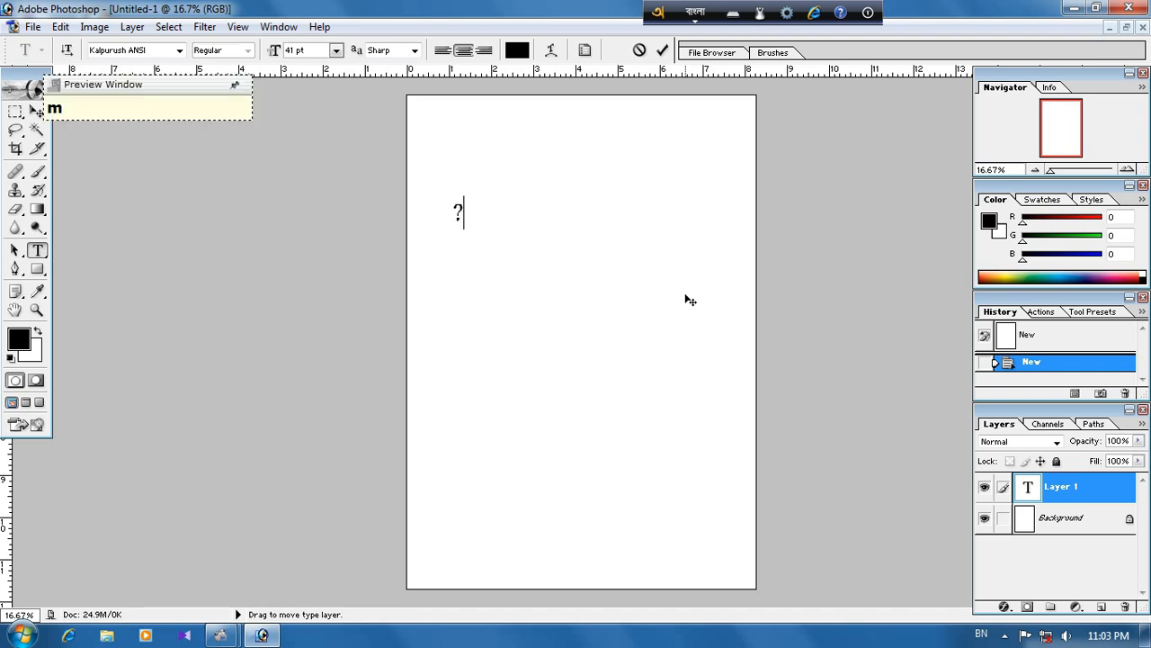
type("ongol")
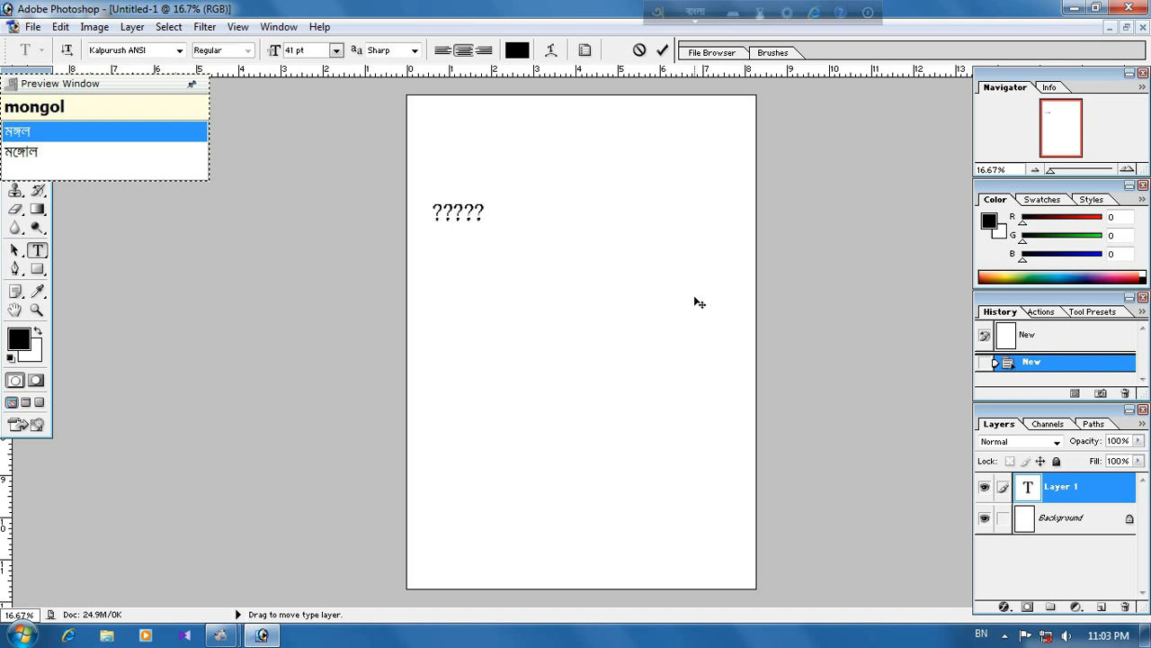
Step: Place the Avro preview window beside the typed text and compare its suggestions with the characters on the canvas
left_click_drag(90, 84, 722, 132)
left_click_drag(483, 213, 430, 216)
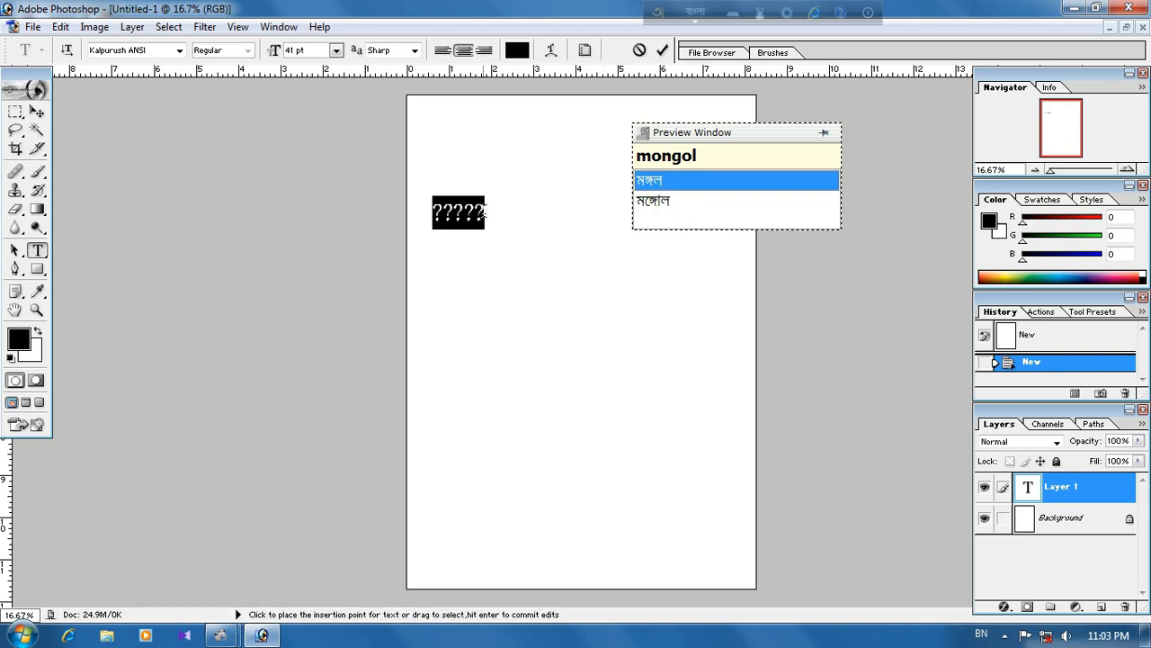
left_click(484, 214)
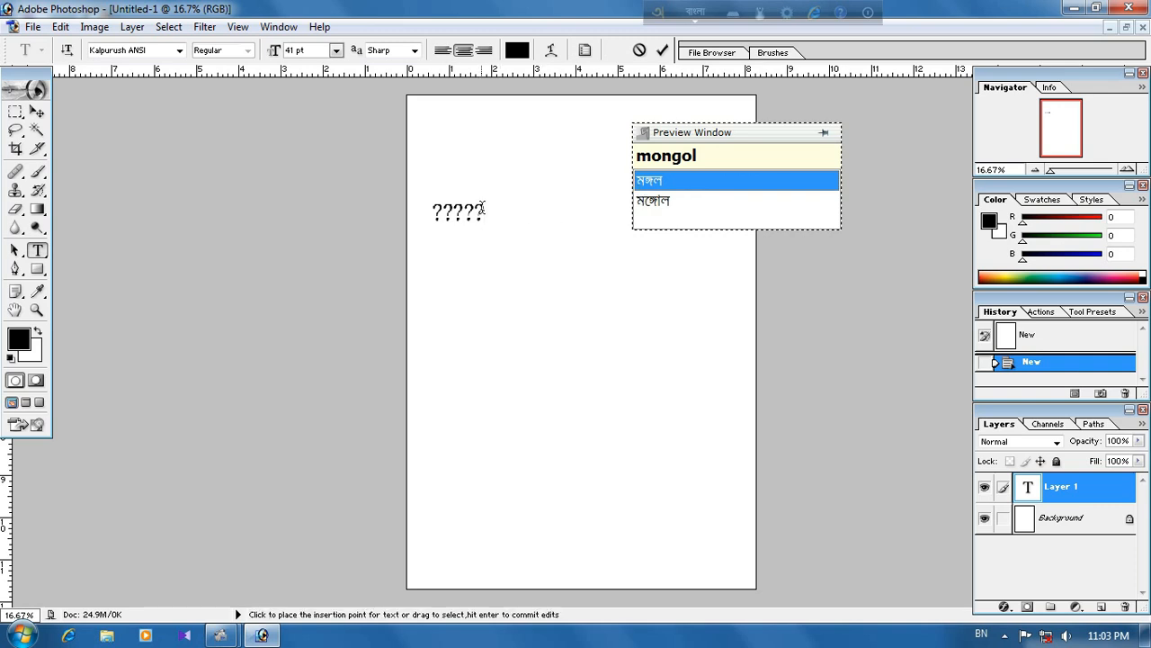
mouse_move(483, 210)
left_mouse_down()
mouse_move(431, 212)
mouse_move(484, 213)
left_mouse_up()
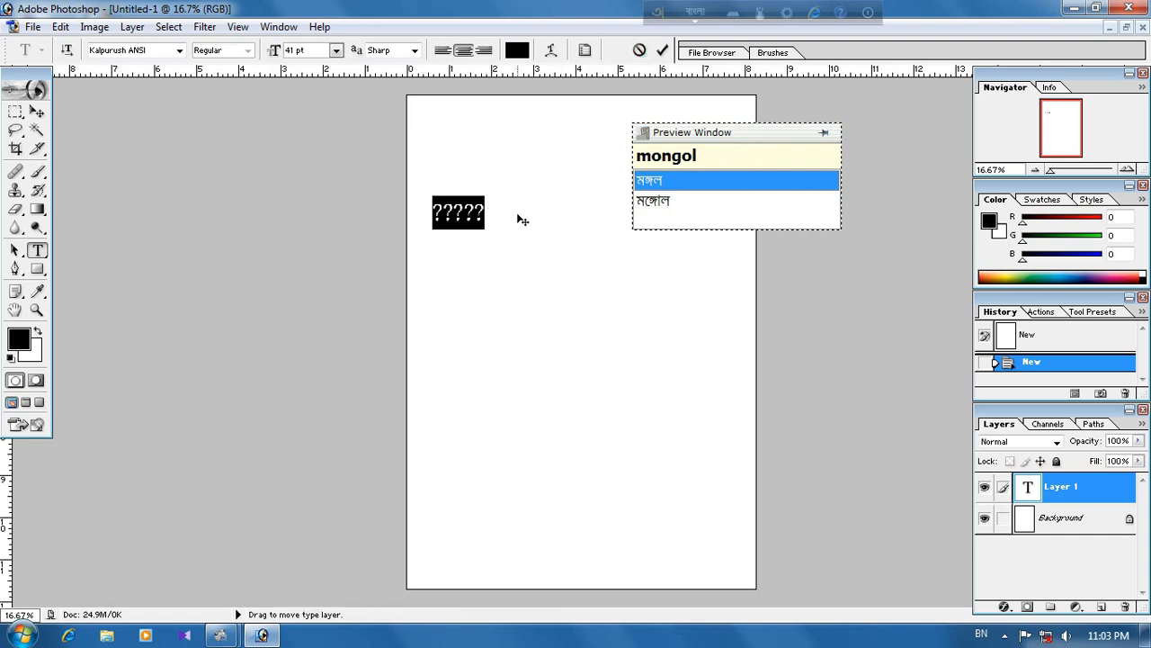
Step: Cancel the text entry and close Adobe Photoshop 7.0
key("Right")
left_click(640, 50)
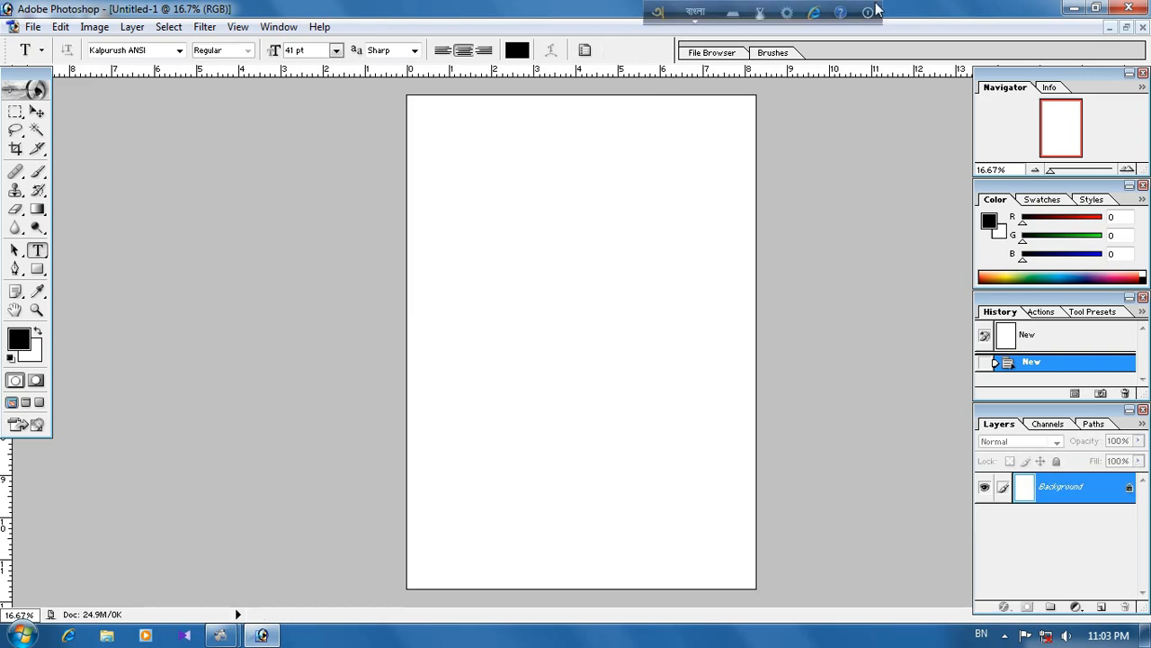
left_click(1129, 7)
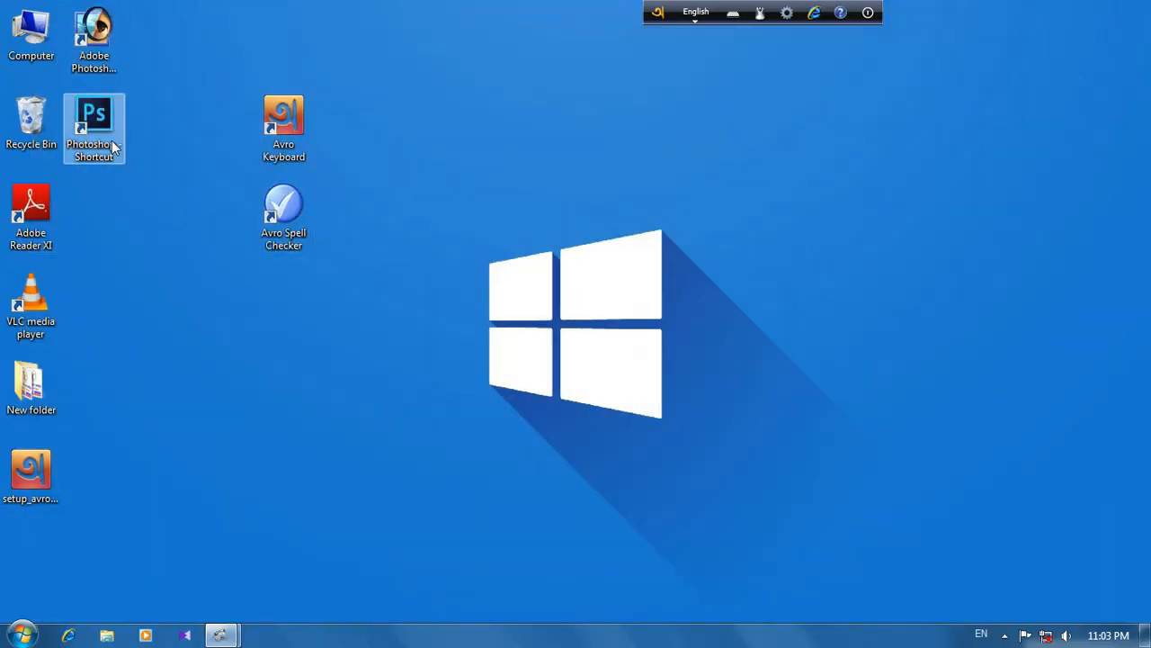
Step: Open the other Photoshop version and create a white 4.8 × 3.5 cm RGB document at 300 pixels/inch, fitted to the window
left_click(95, 127)
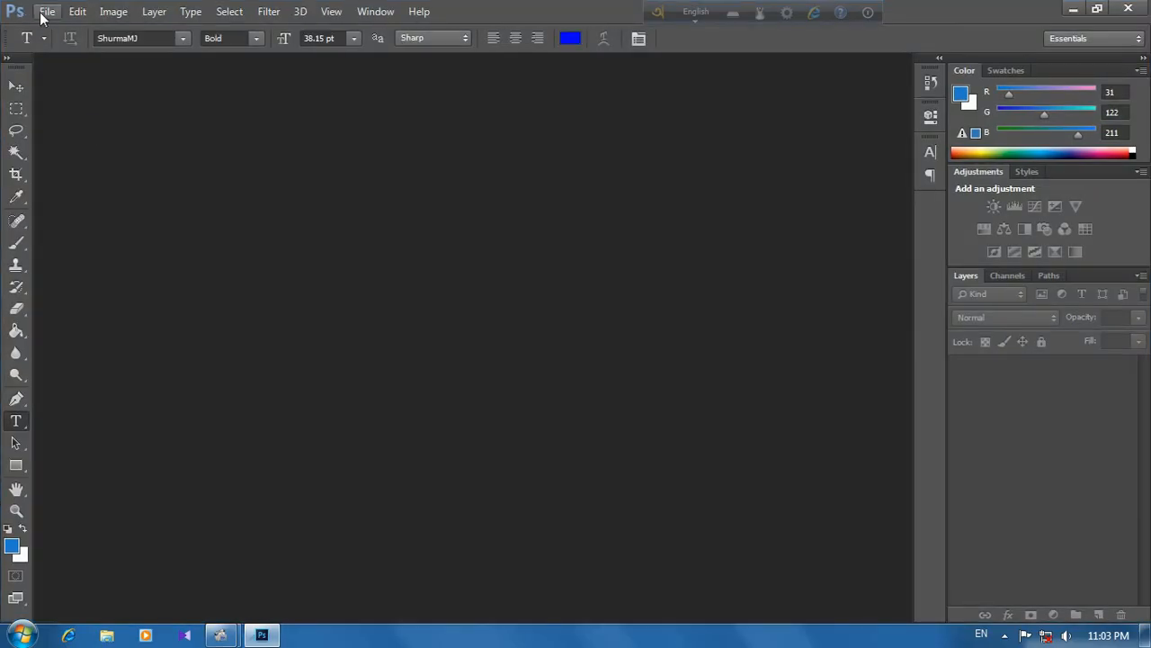
left_click(46, 11)
left_click(59, 35)
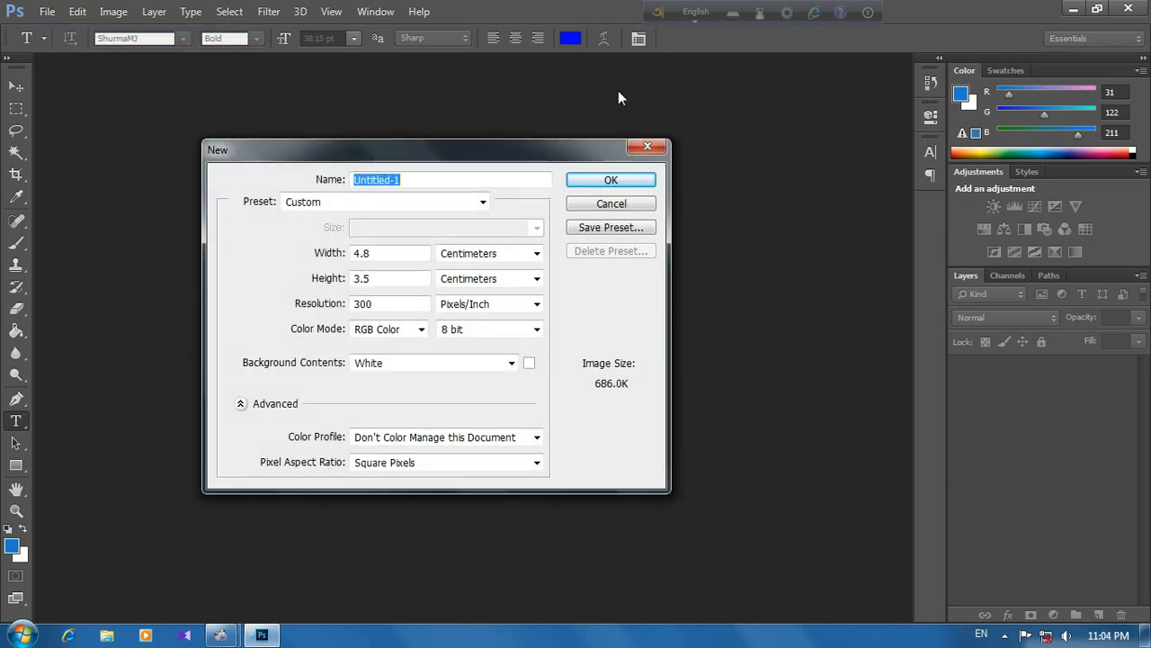
left_click(608, 181)
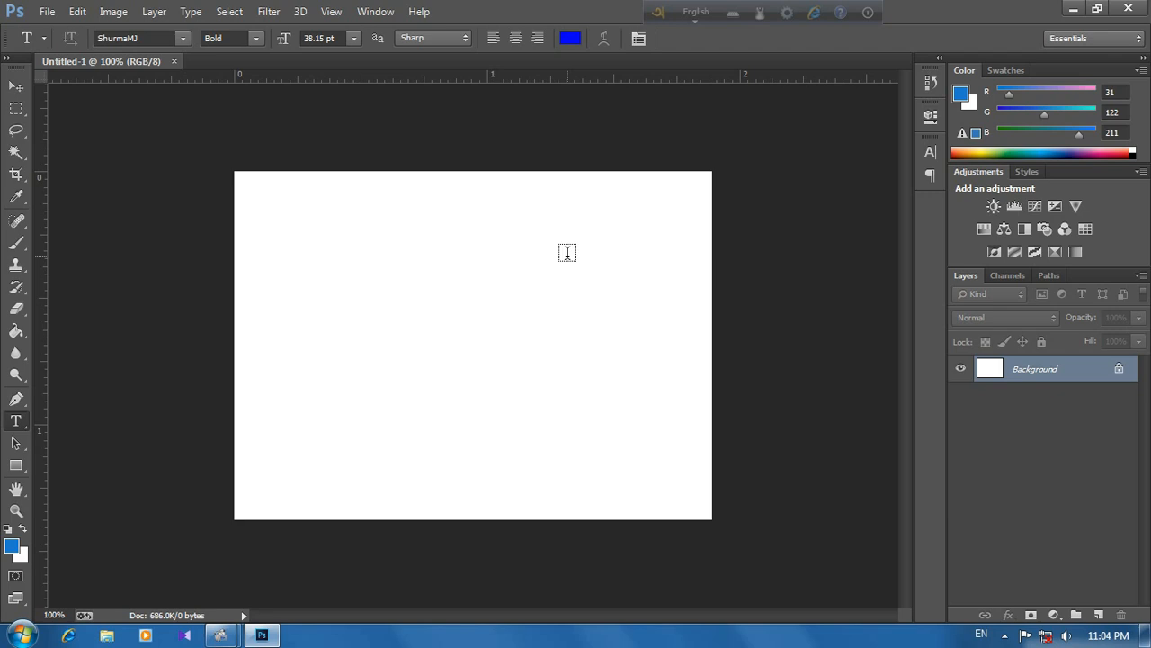
key("ctrl+0")
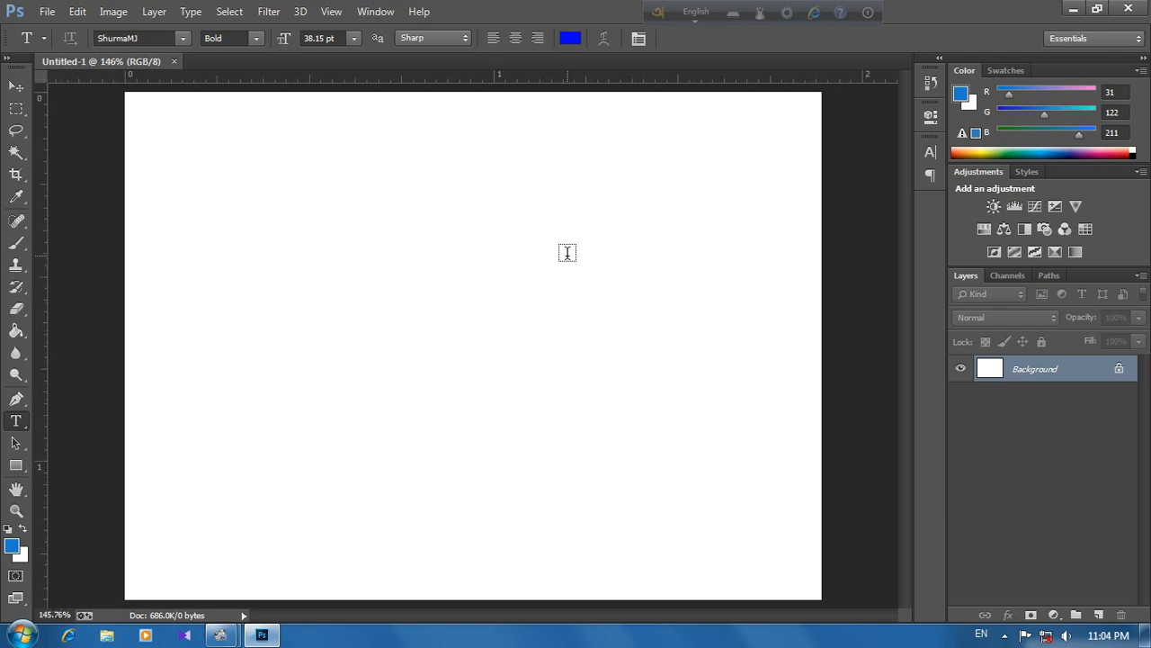
Step: Start a text line on the canvas with the Kalpurush ANSI font at 12 pt
left_click(185, 40)
left_click_drag(381, 399, 384, 216)
left_click(324, 162)
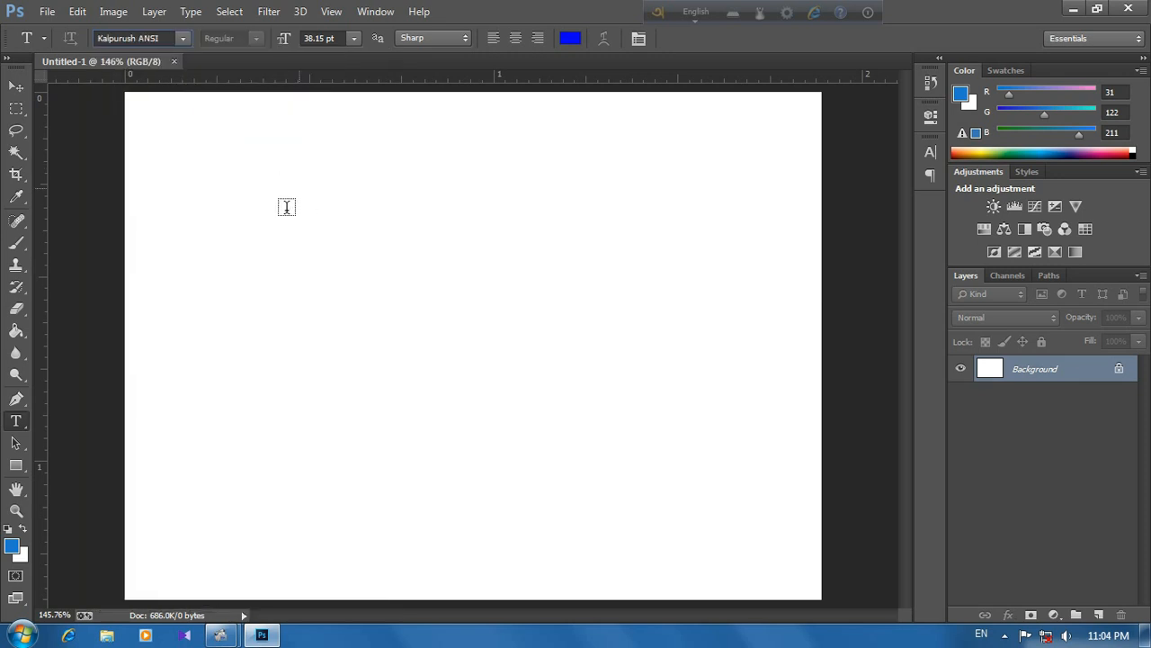
left_click(278, 209)
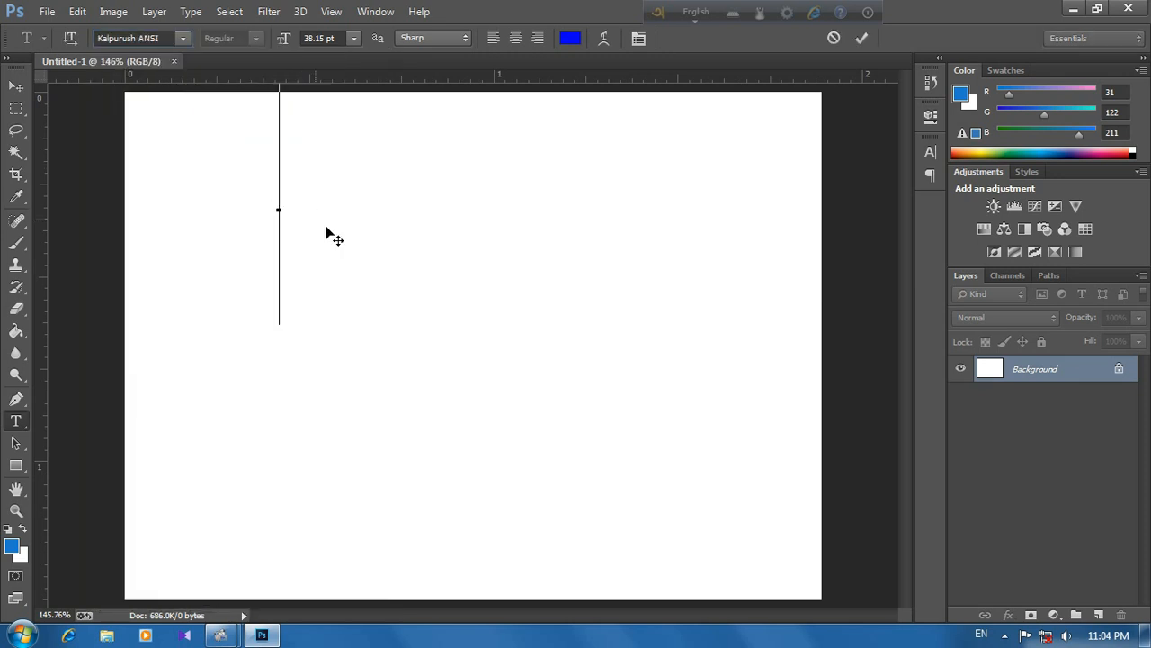
left_click(354, 41)
left_click(350, 178)
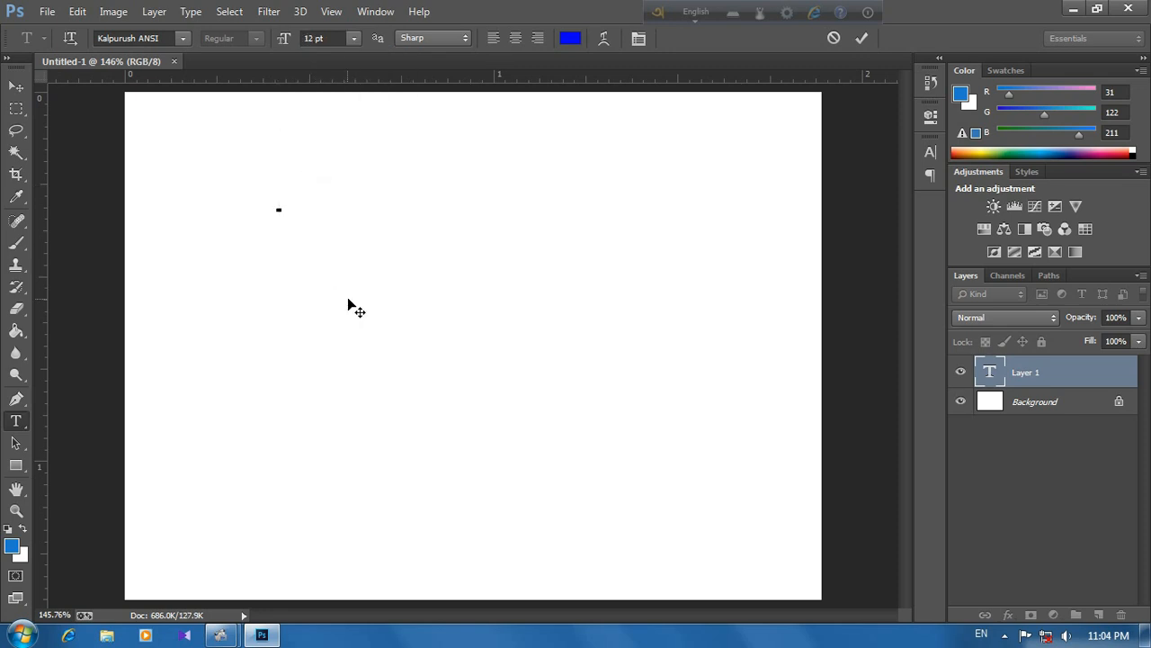
left_click_drag(298, 295, 301, 394)
type("সড়")
key("BackSpace")
key("BackSpace")
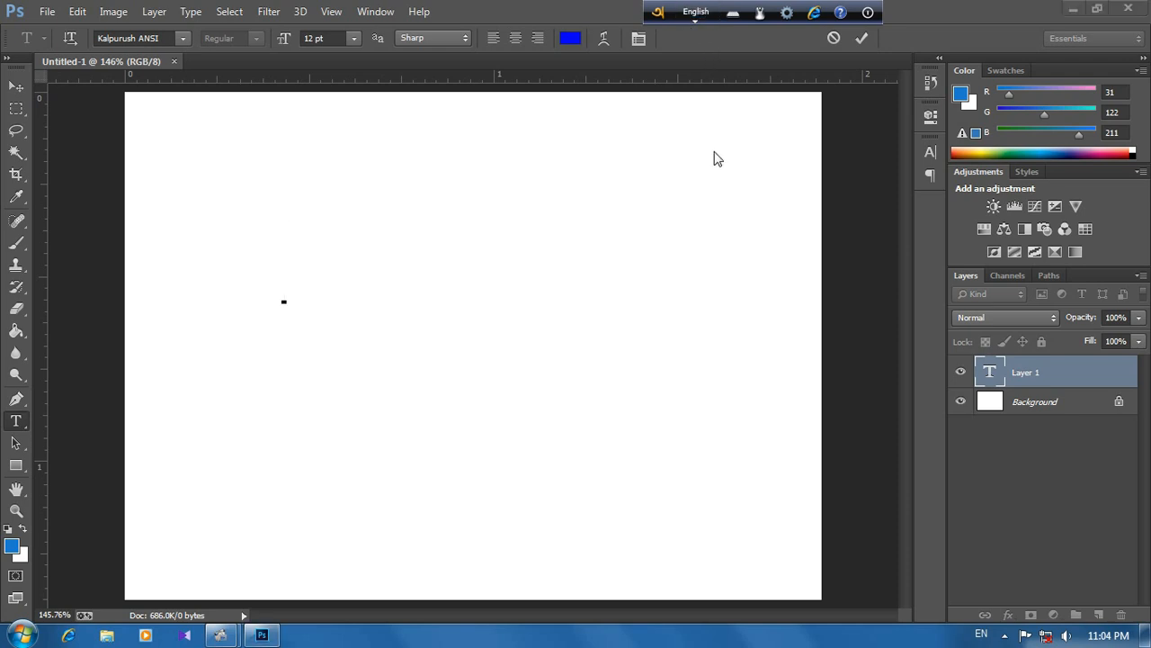
Step: Switch Avro to Bangla typing, enter "mongol" on the canvas and move the preview window clear of the text
key("F12")
left_click(294, 301)
type("mo")
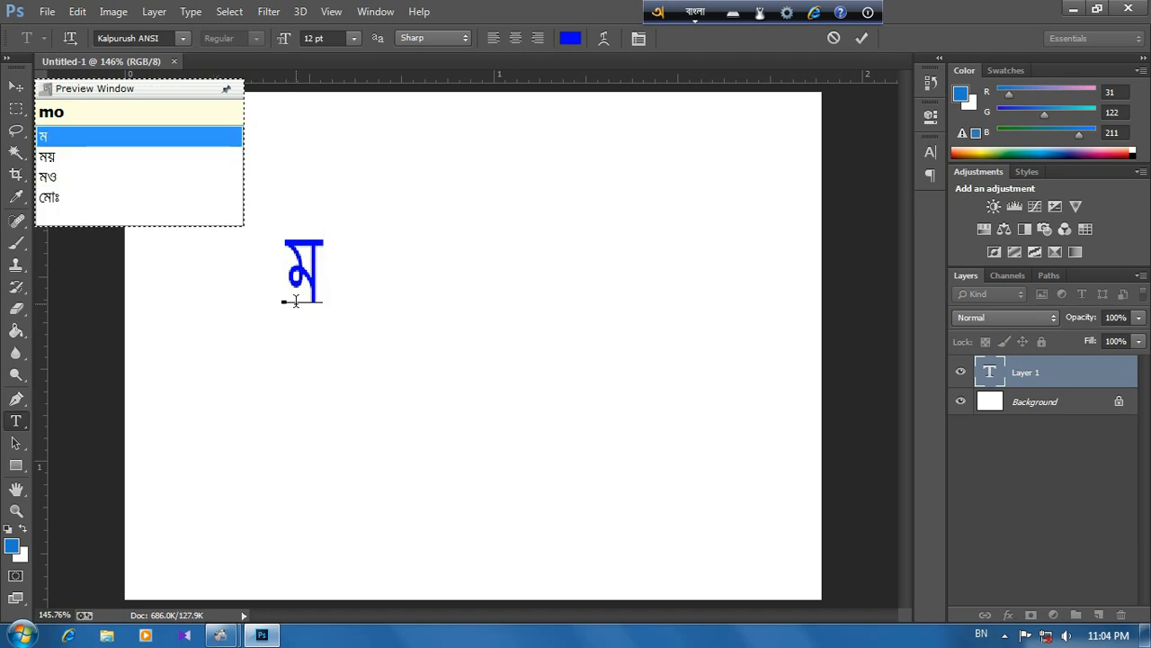
type("ngol")
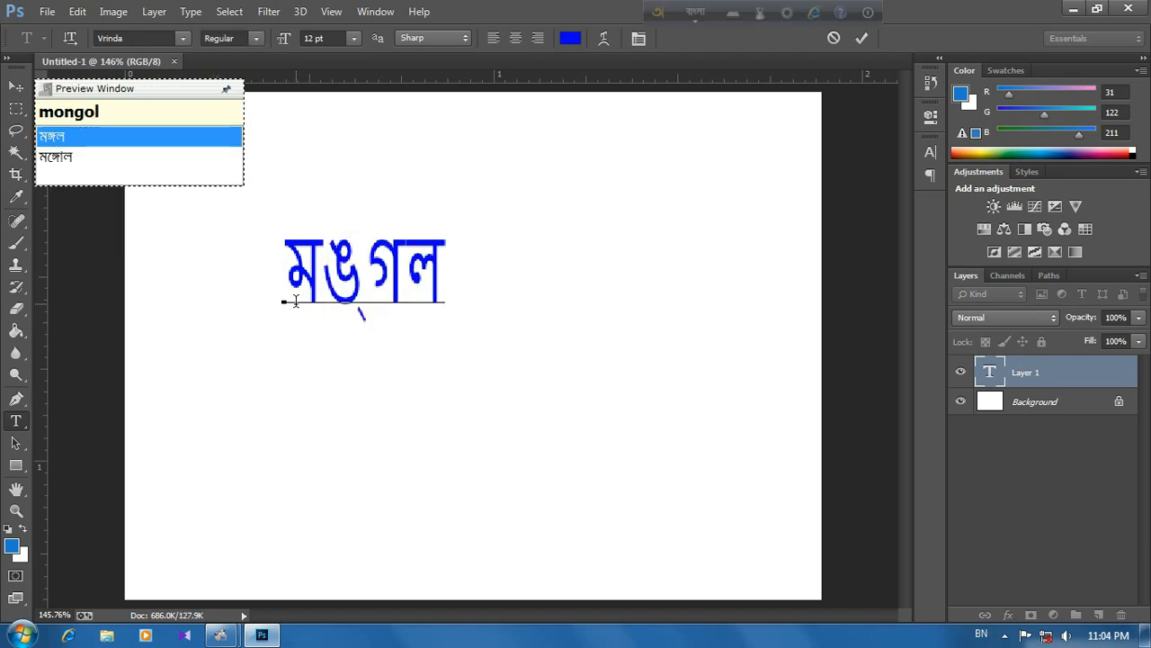
left_click_drag(184, 92, 717, 135)
mouse_move(445, 270)
left_mouse_down()
mouse_move(291, 279)
mouse_move(445, 274)
left_mouse_up()
left_click(438, 275)
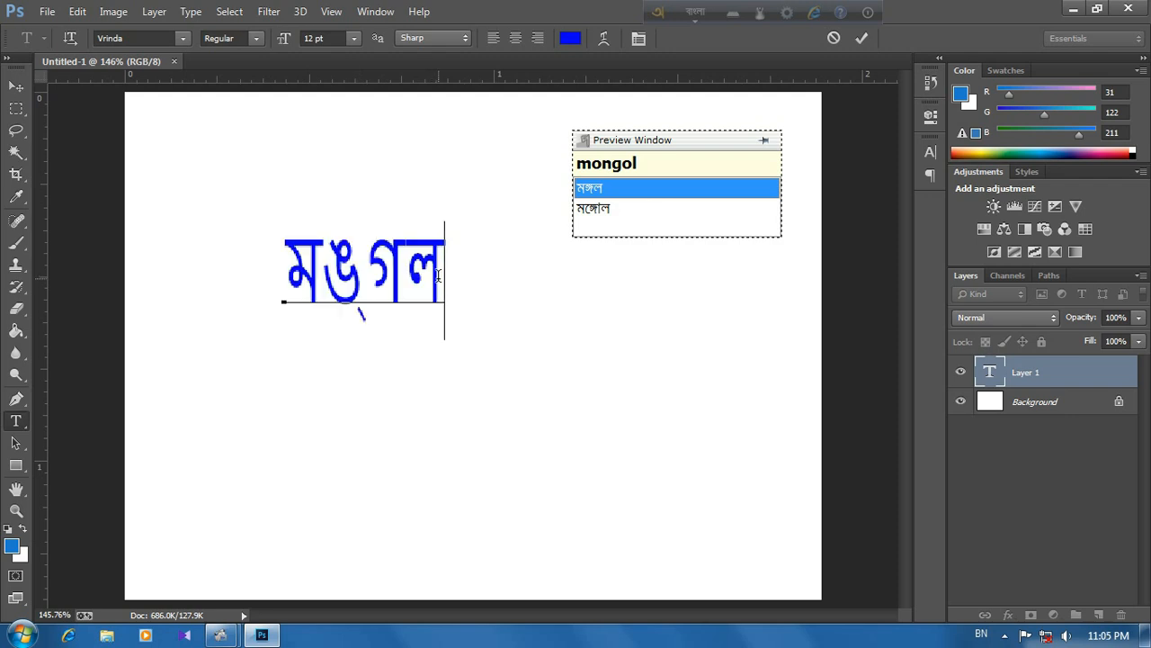
left_click(481, 331)
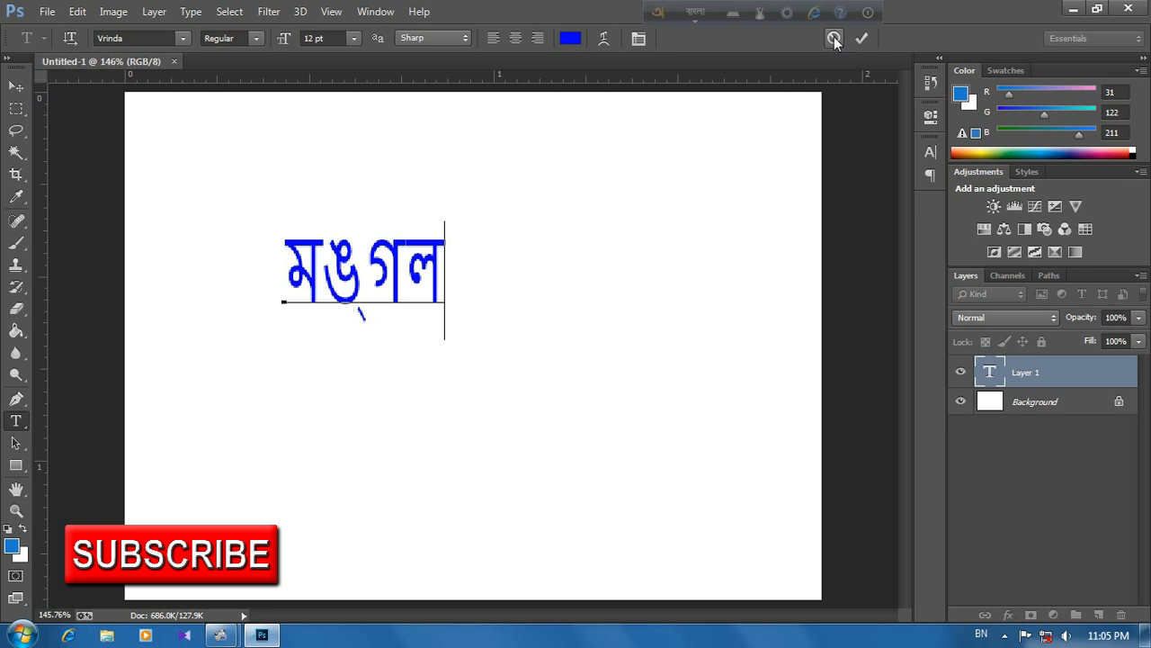
Step: Select the typed Bangla word and look through the available fonts for a replacement for Vrinda
left_click_drag(444, 243, 294, 267)
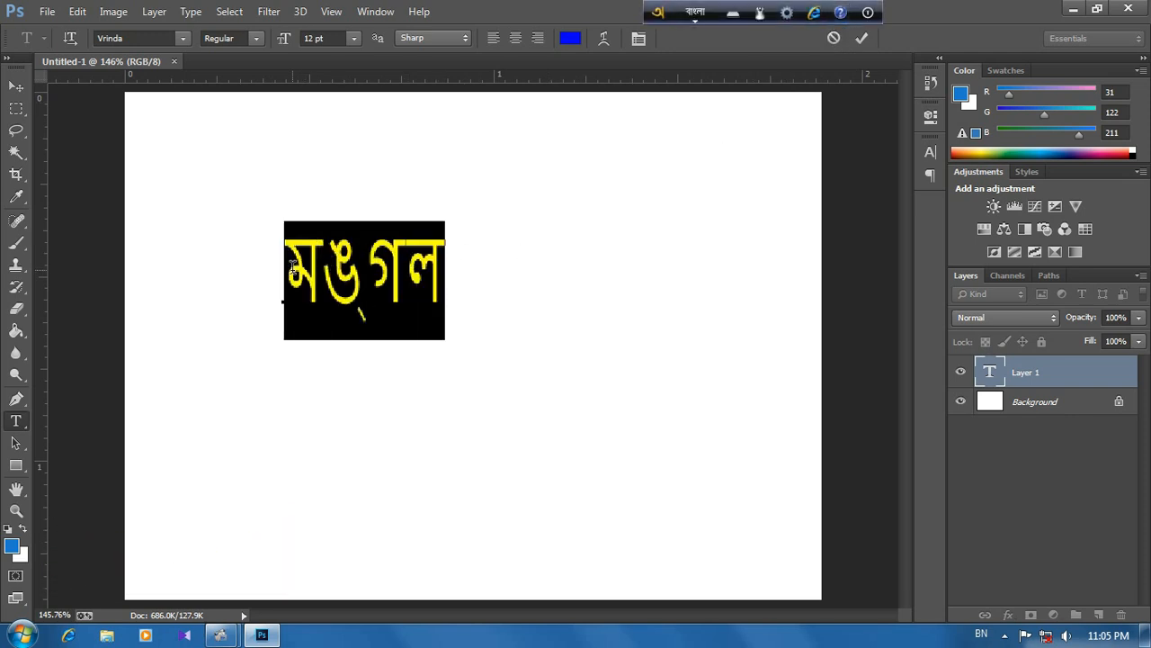
left_click(450, 257)
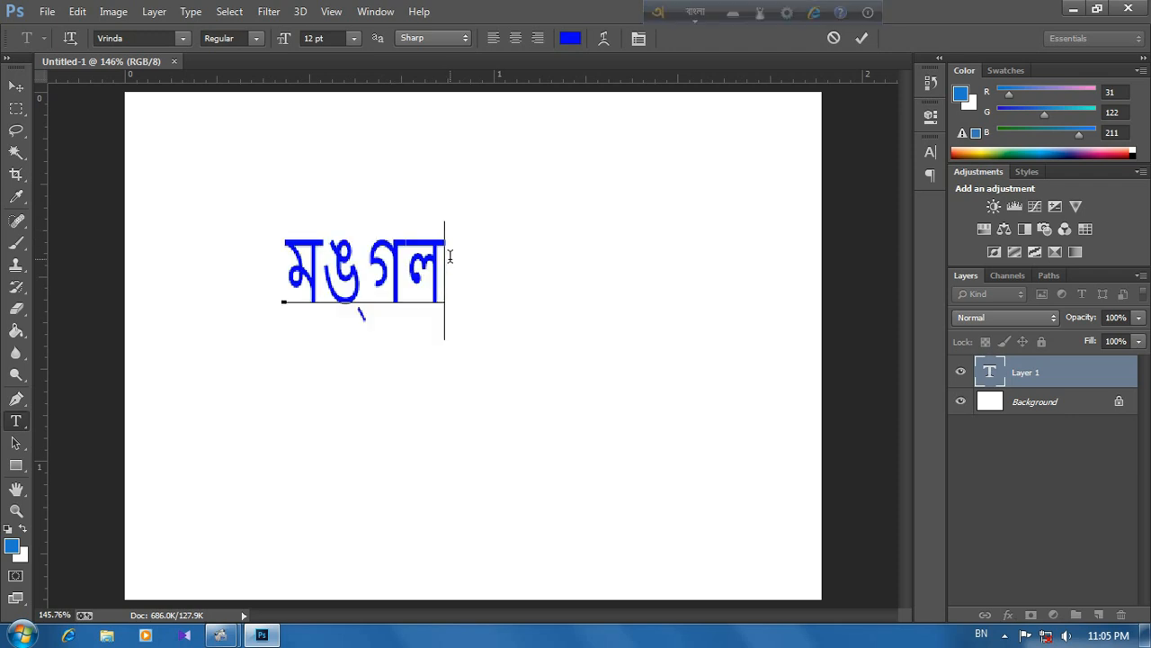
left_click_drag(450, 257, 303, 265)
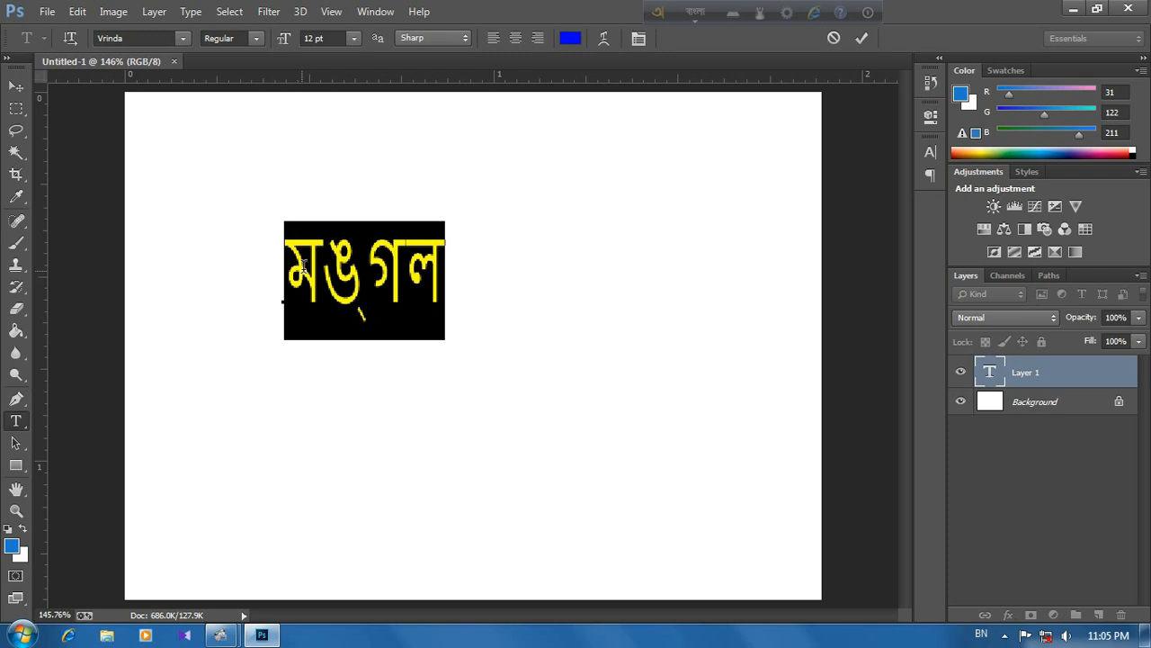
left_click(184, 38)
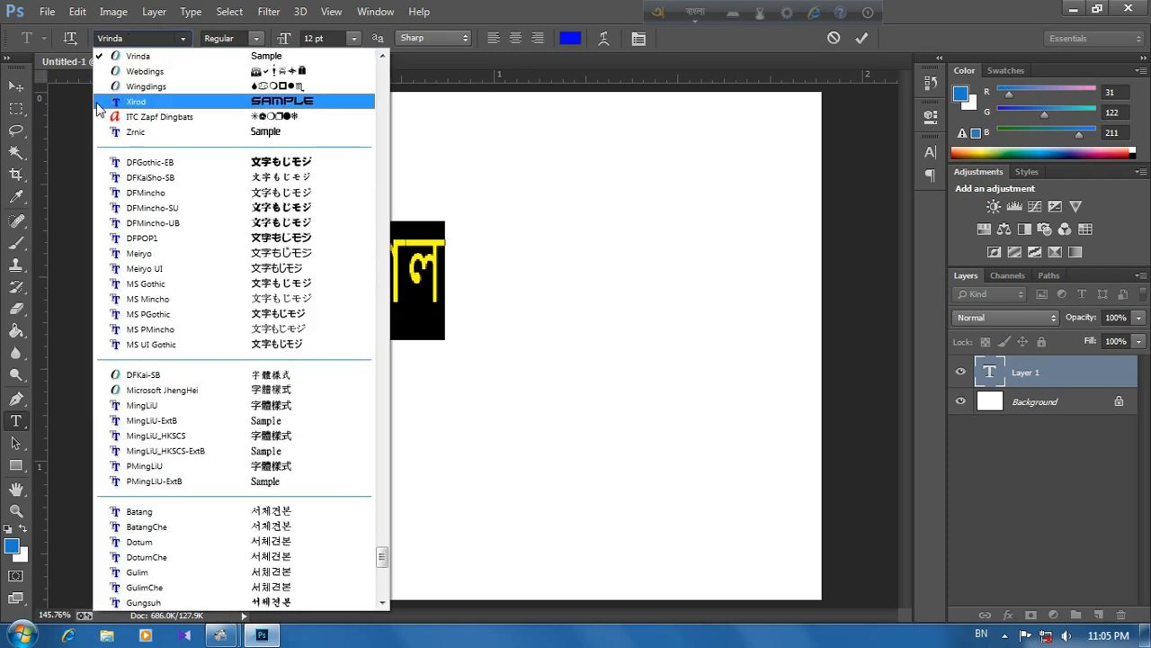
left_click(436, 259)
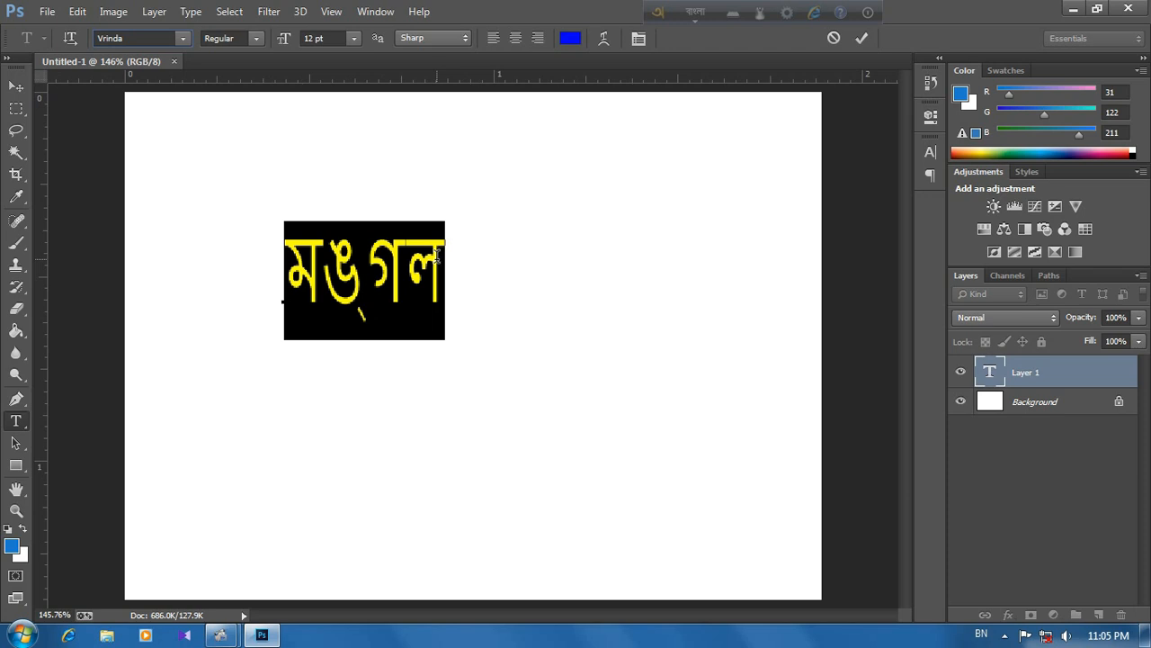
double_click(437, 258)
left_click(182, 39)
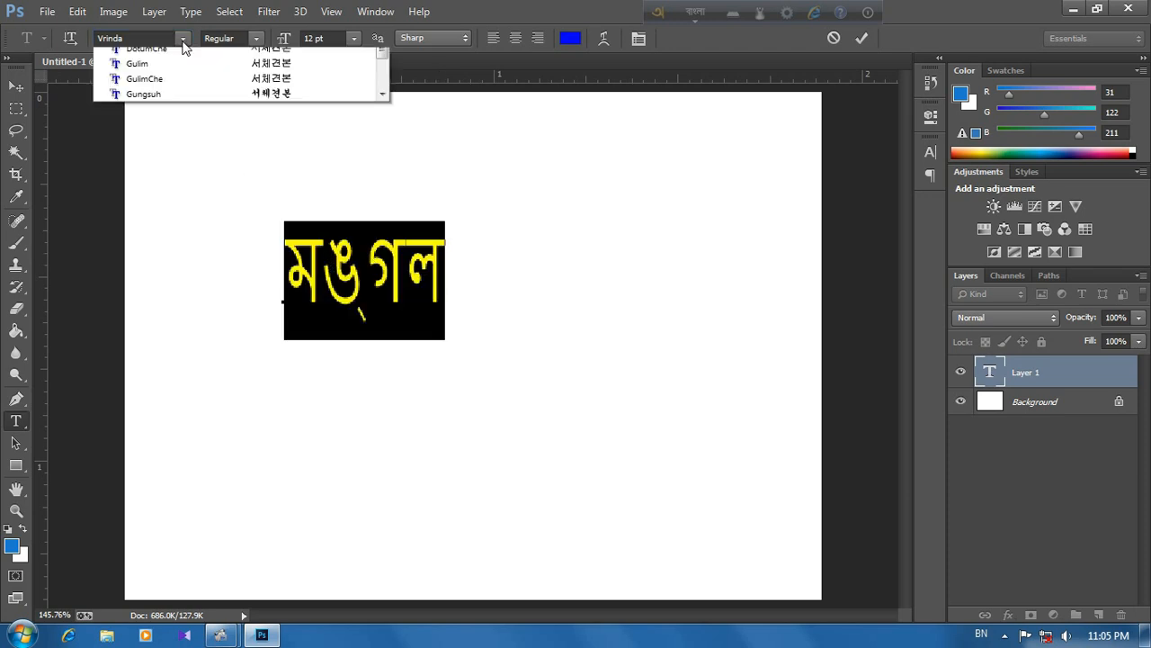
scroll(221, 147, "up", 14)
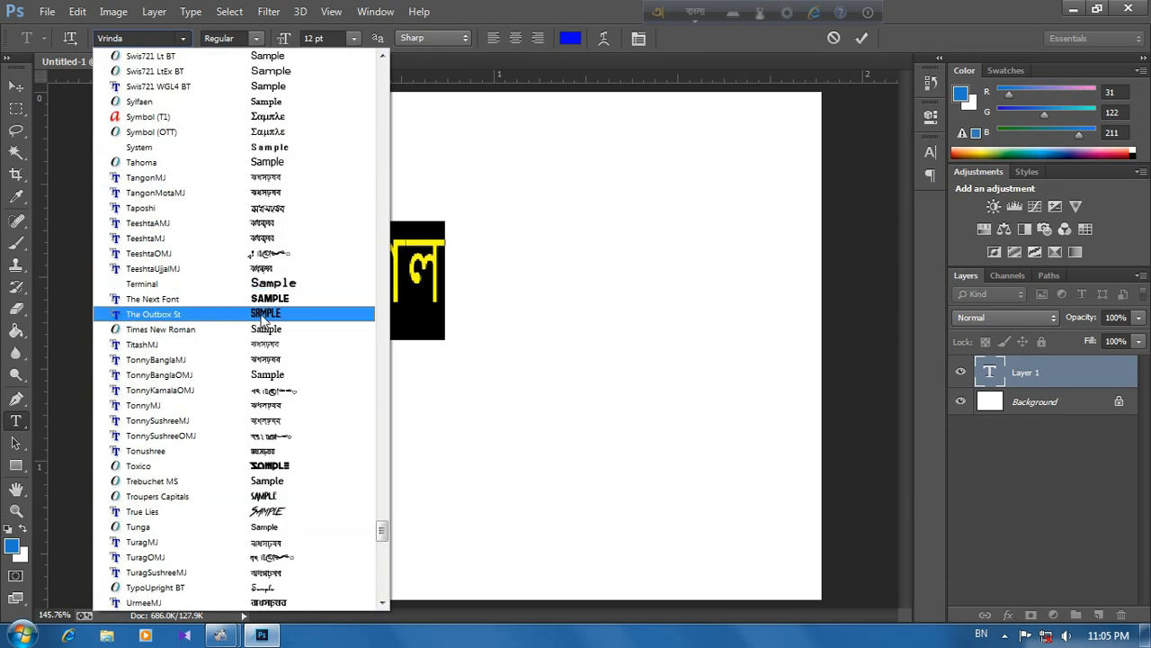
scroll(261, 326, "up", 12)
scroll(281, 445, "down", 3)
left_click(237, 275)
left_click(152, 39)
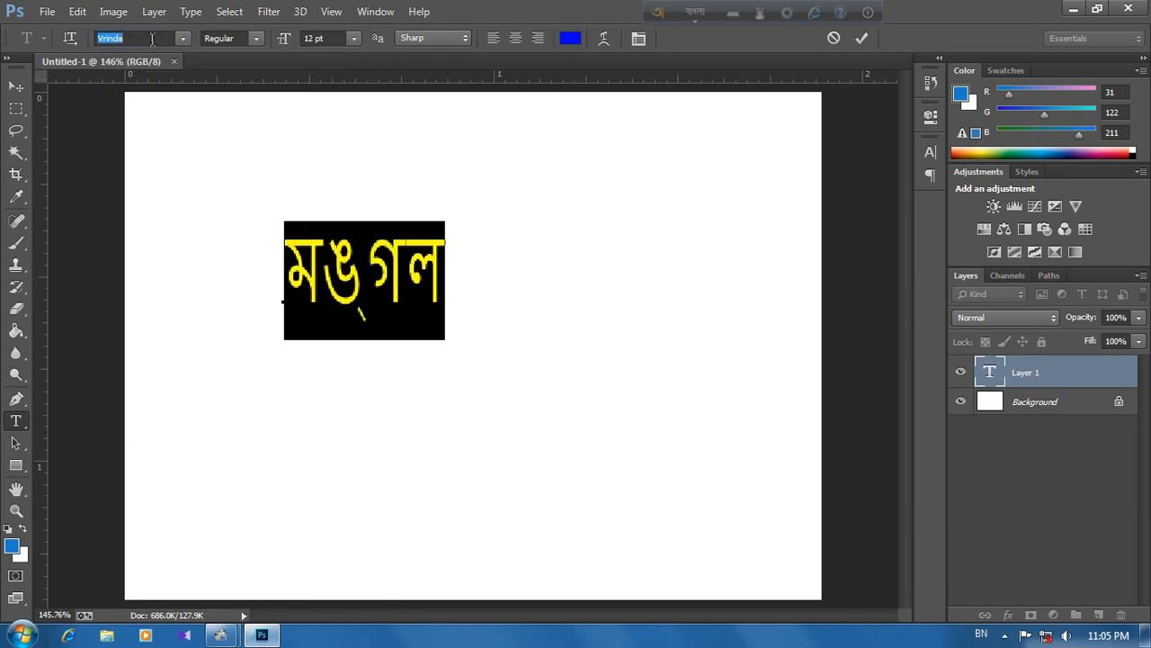
key("Up")
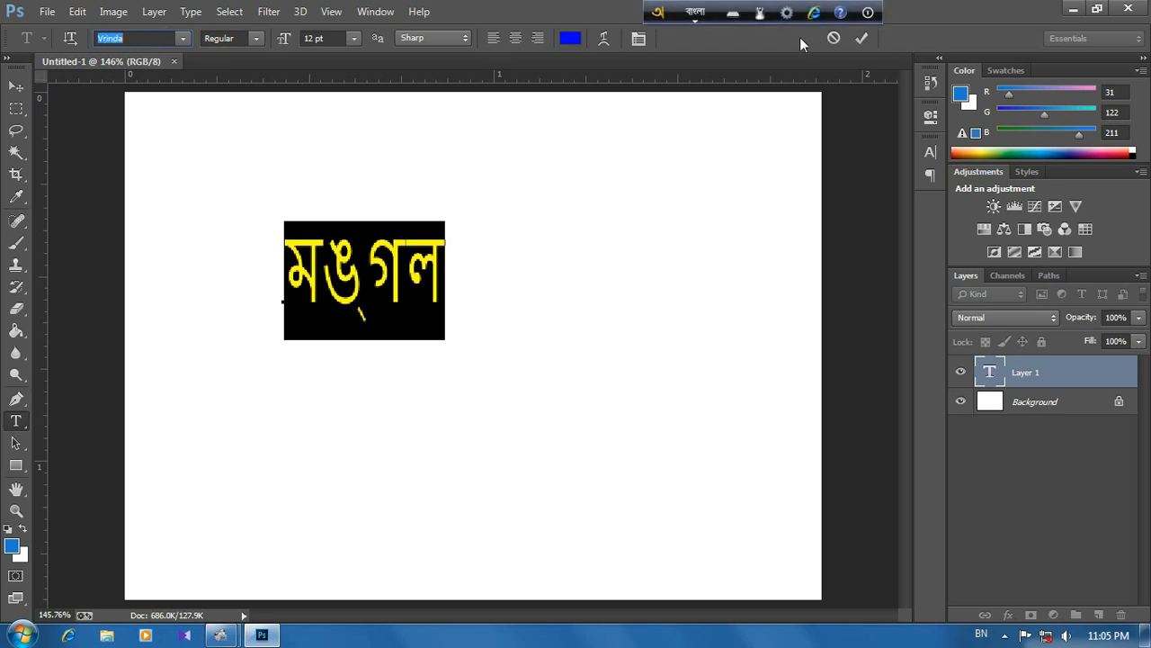
Step: Cancel the text entry, close Photoshop and refresh the desktop
left_click(834, 38)
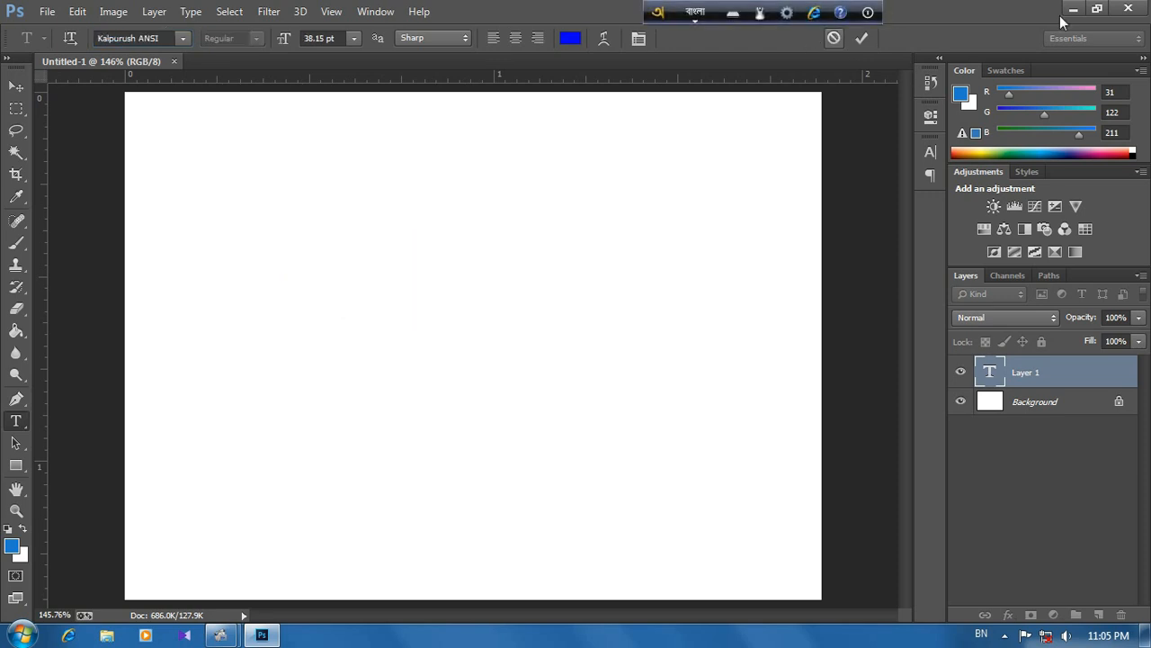
left_click(1131, 8)
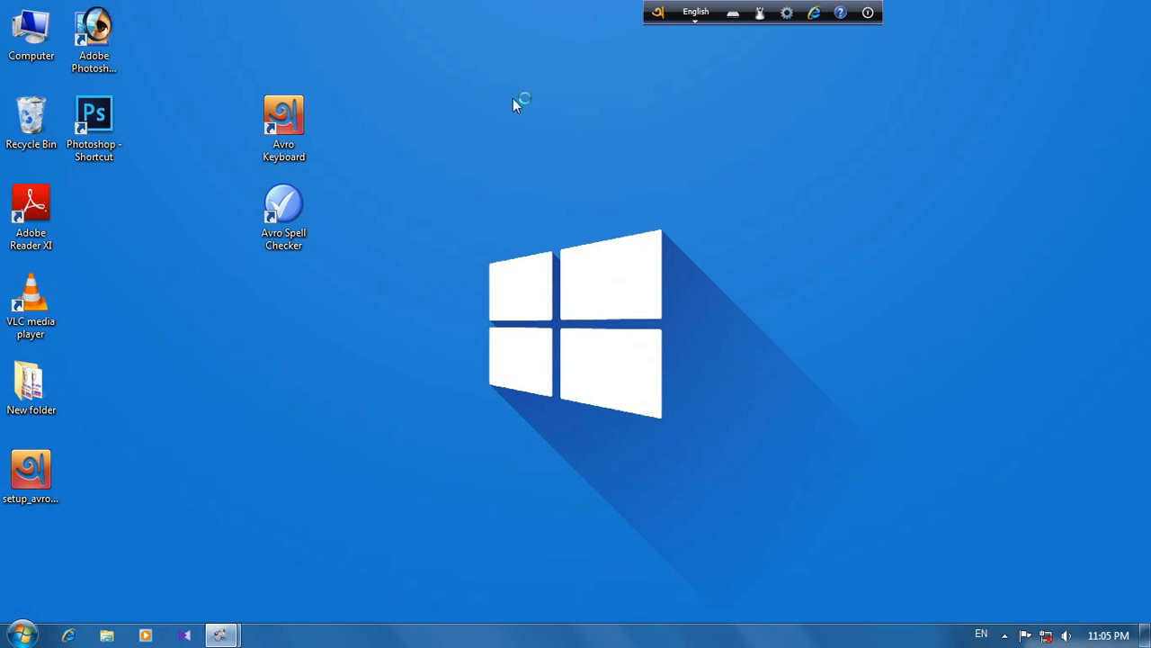
right_click(509, 91)
left_click(551, 140)
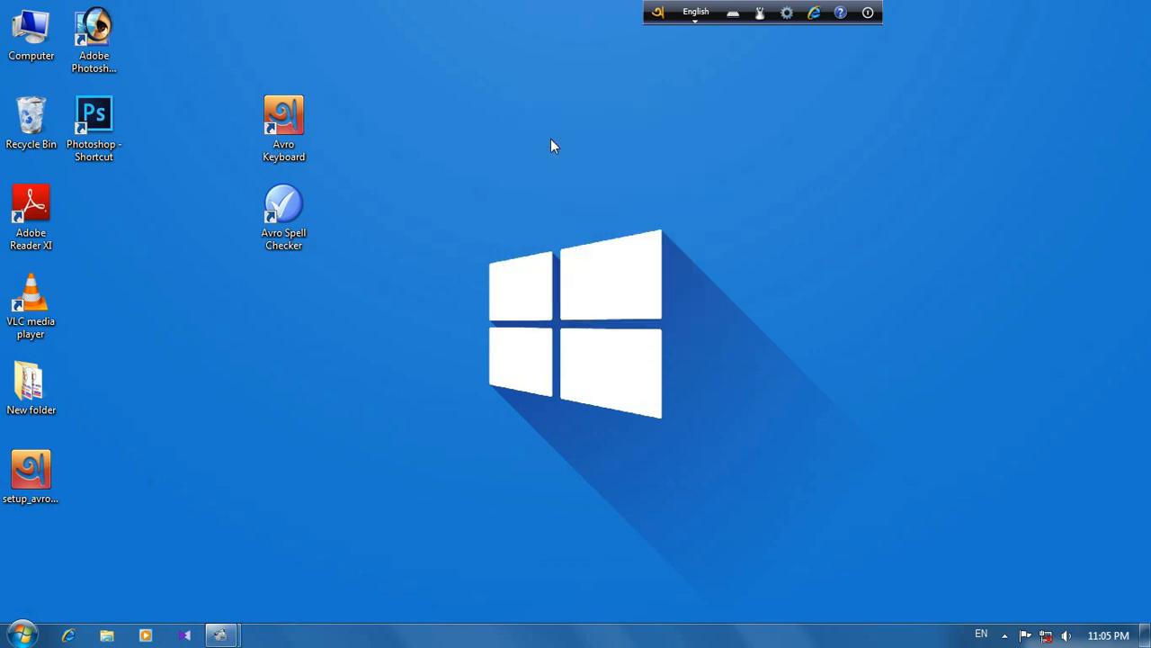
Step: Open the Avro Keyboard options and show the Global output settings
left_click_drag(657, 11, 650, 51)
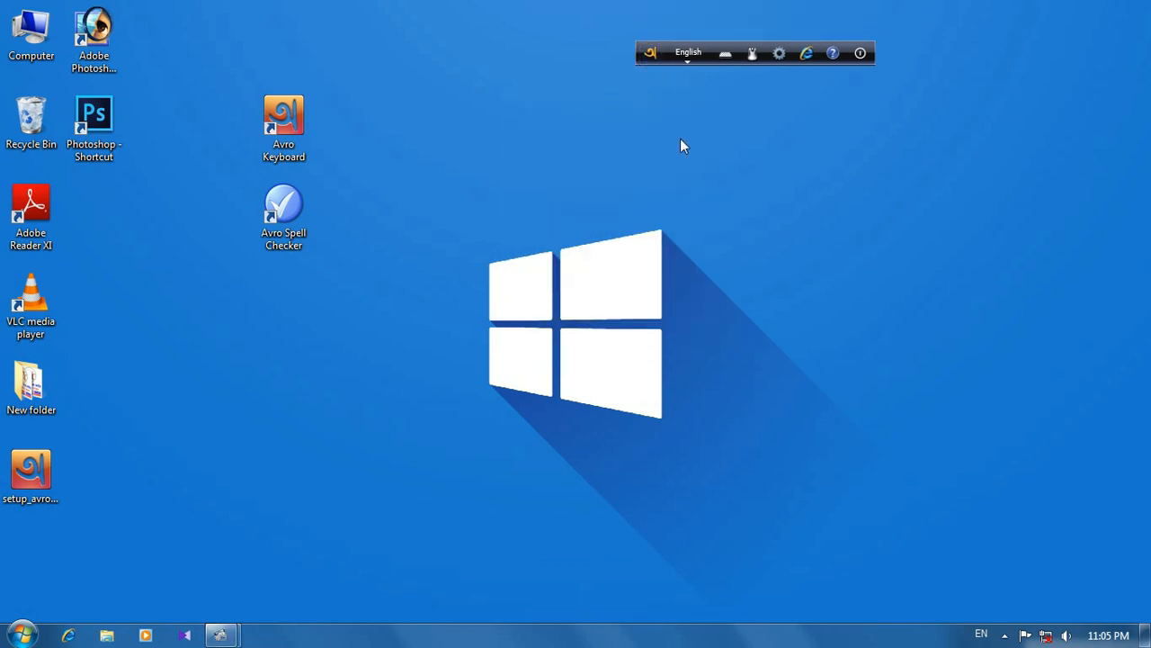
left_click(779, 54)
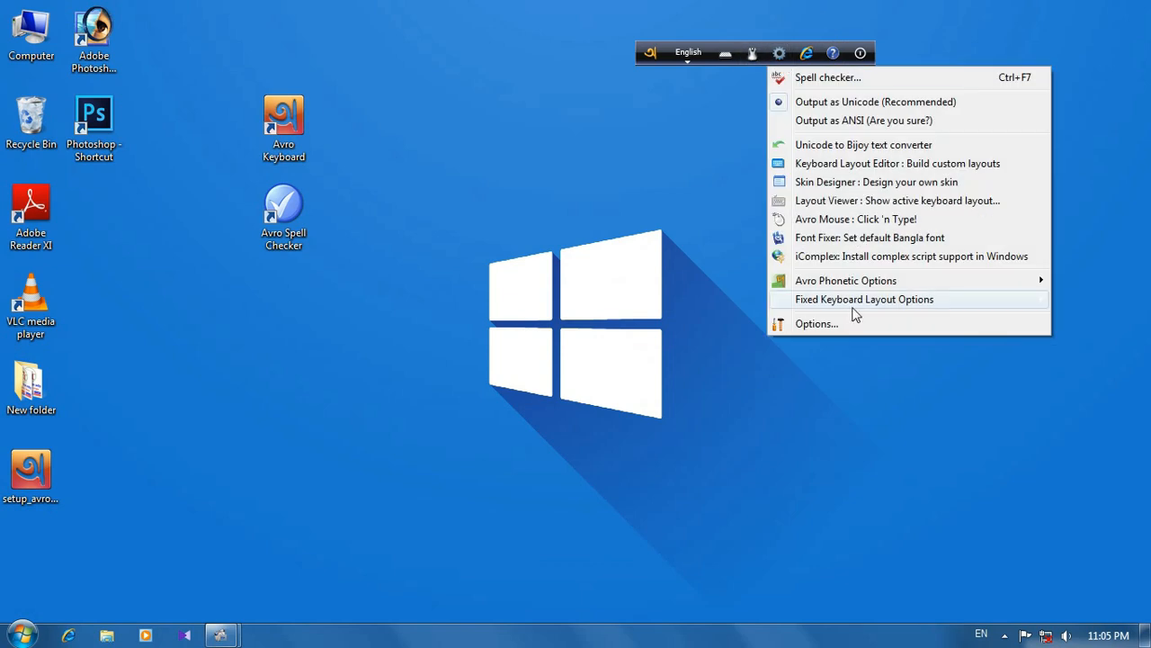
left_click(826, 331)
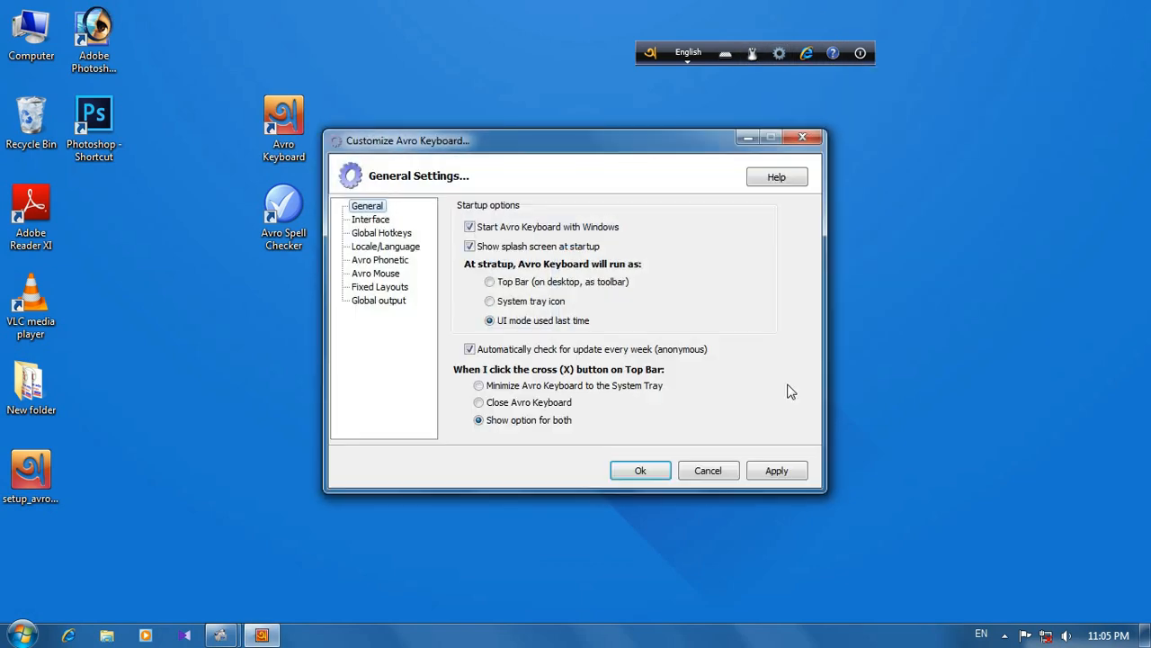
left_click_drag(642, 151, 748, 93)
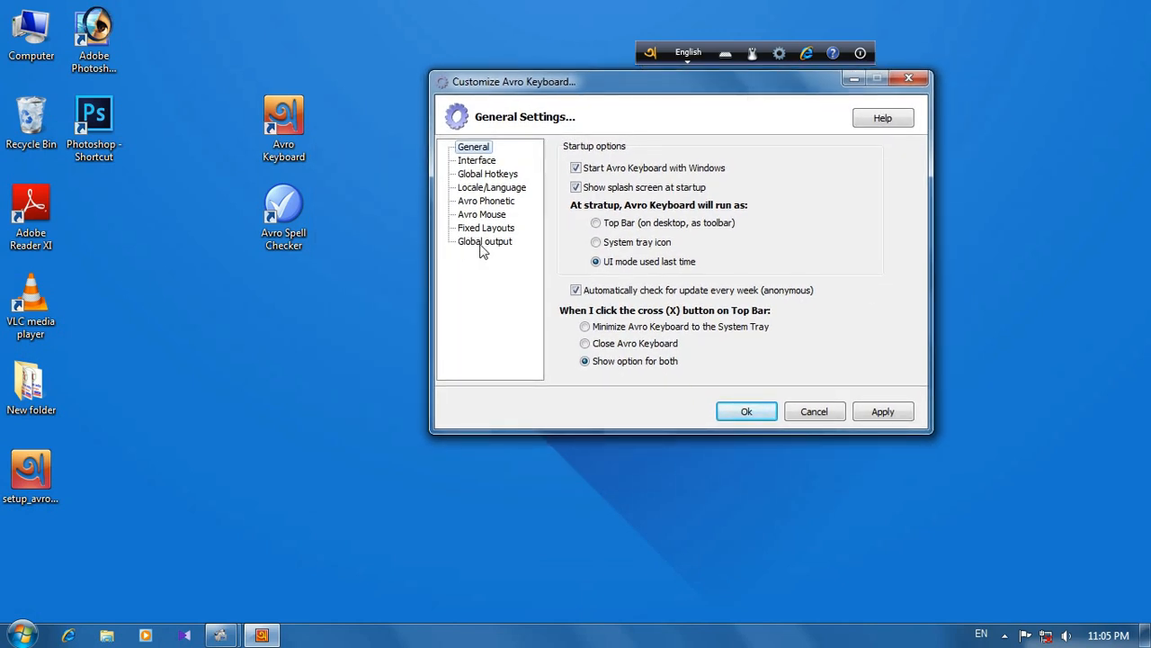
left_click(492, 244)
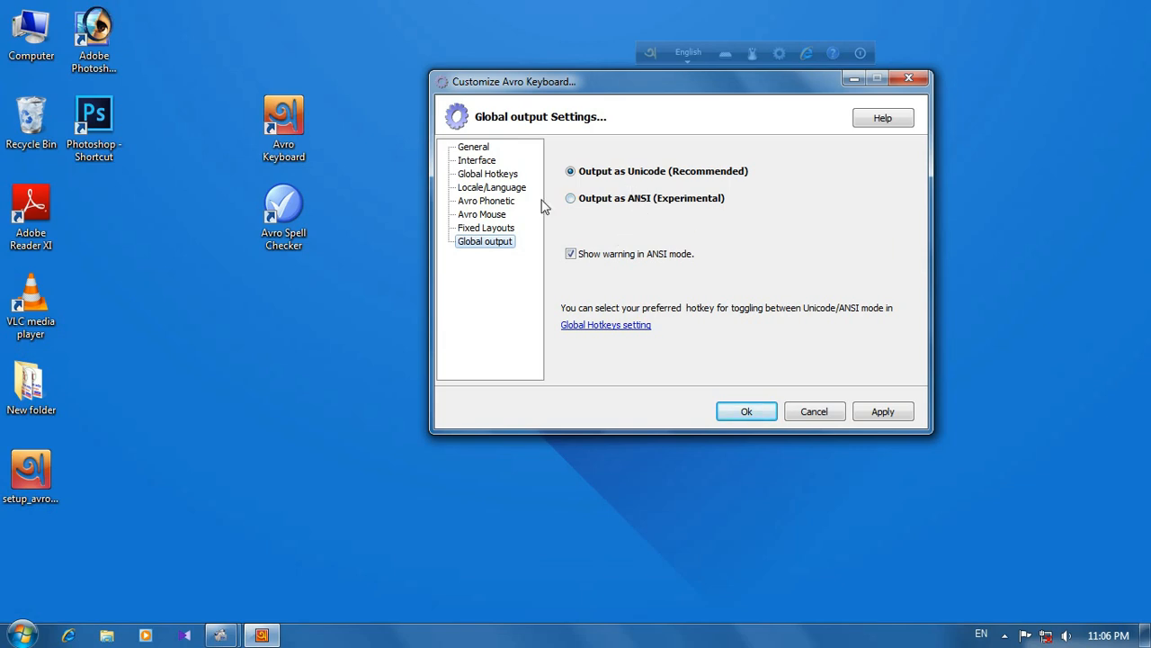
Step: Set Avro's output to ANSI, choose to use ANSI anyway, save the settings and move the Avro bar back to the screen edge
left_click(571, 199)
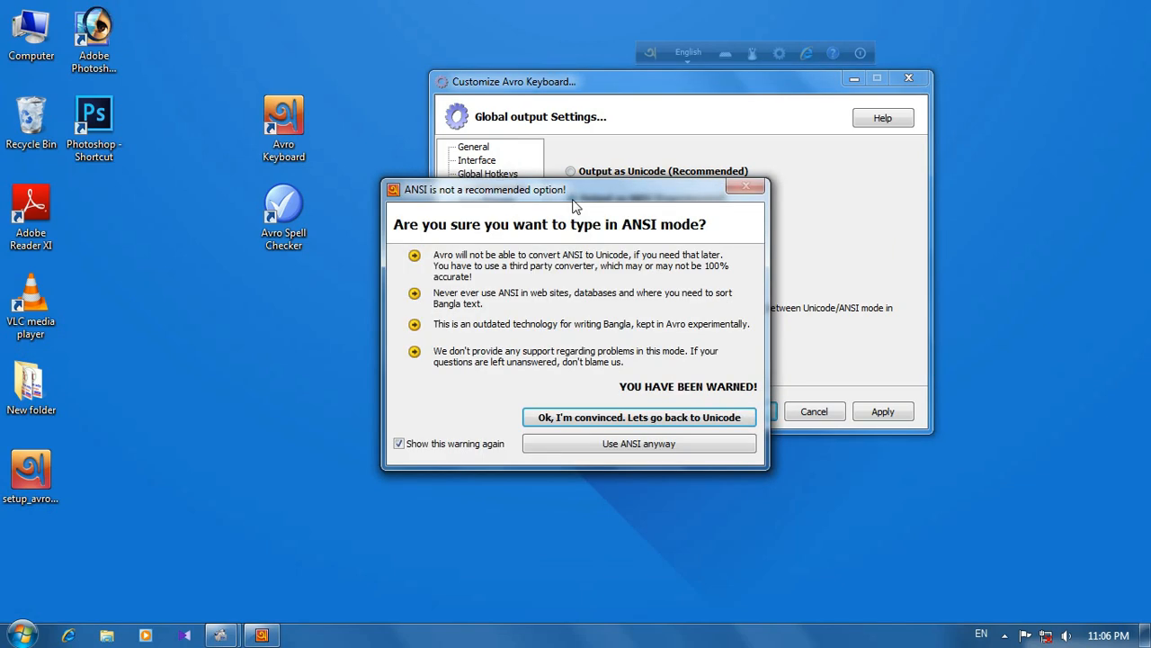
left_click_drag(575, 205, 703, 129)
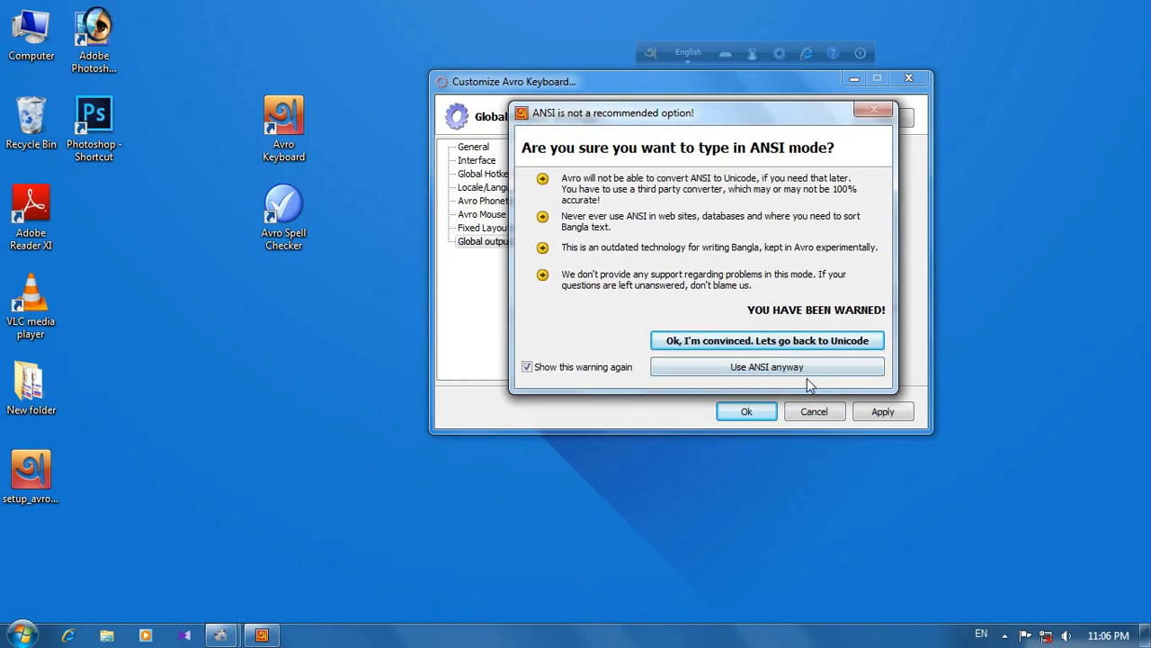
left_click(766, 368)
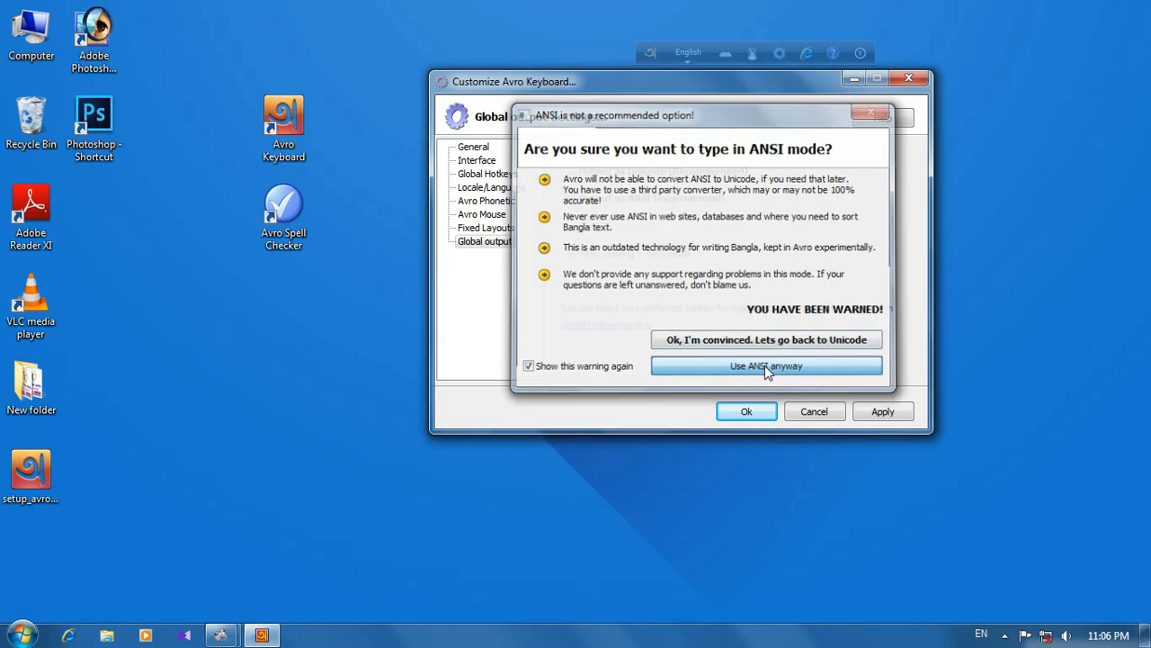
left_click(868, 417)
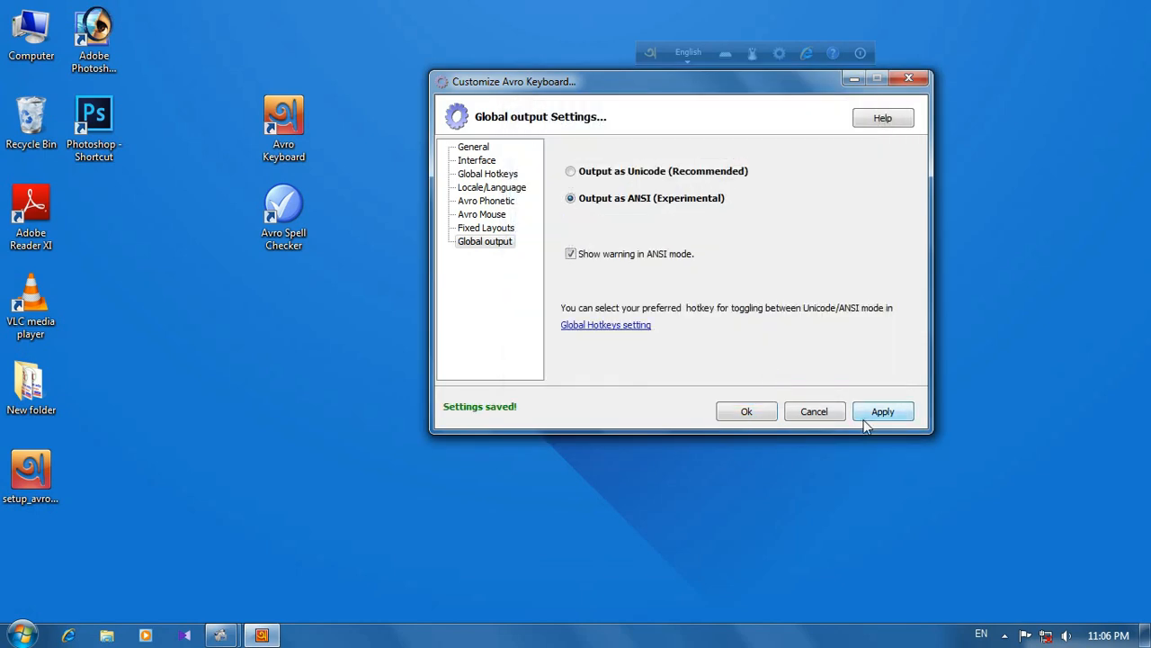
left_click(763, 416)
left_click_drag(666, 56, 707, 45)
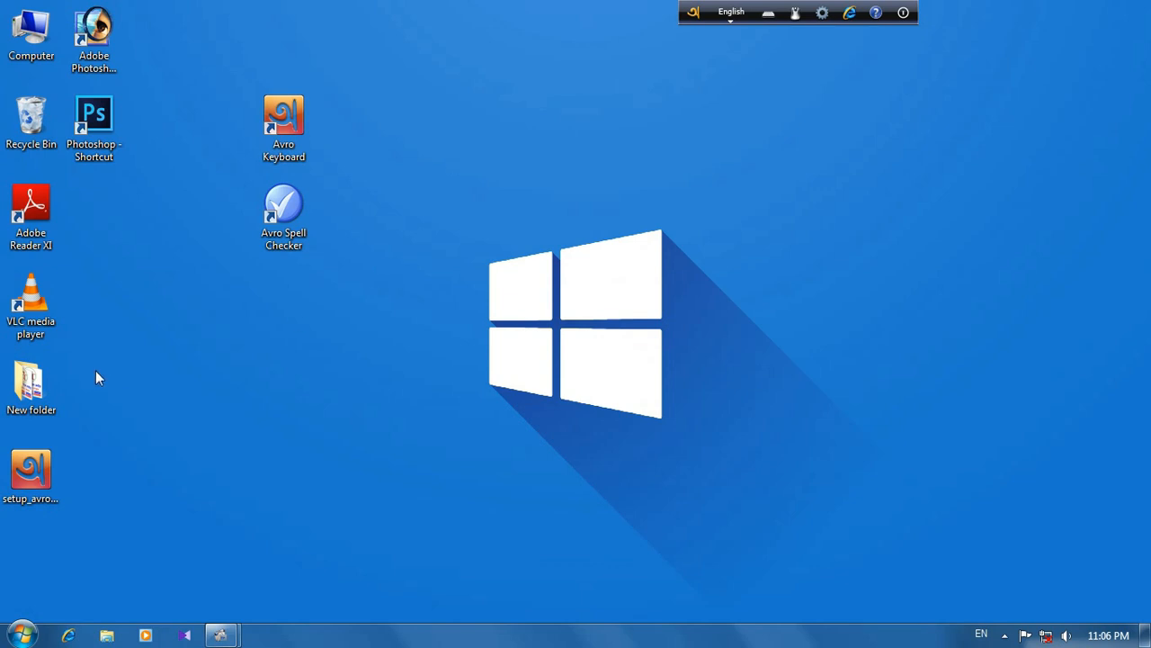
Step: Open Adobe Photoshop 7.0 and create a white A4 RGB document at 300 pixels/inch in a maximized window
double_click(94, 34)
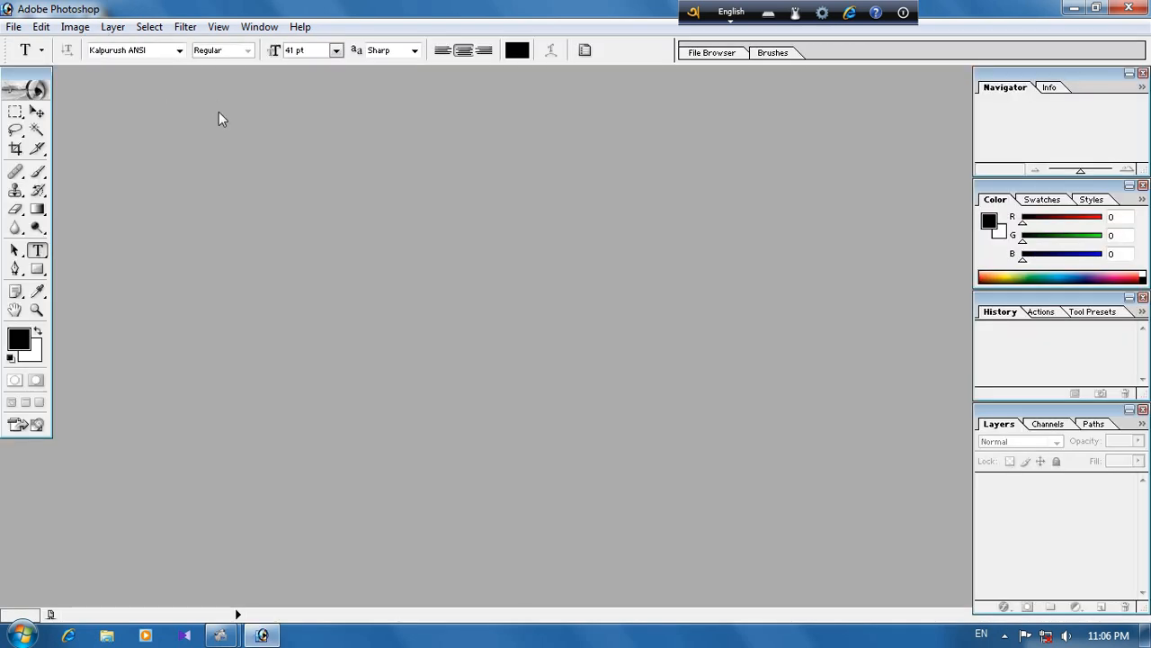
key("ctrl+n")
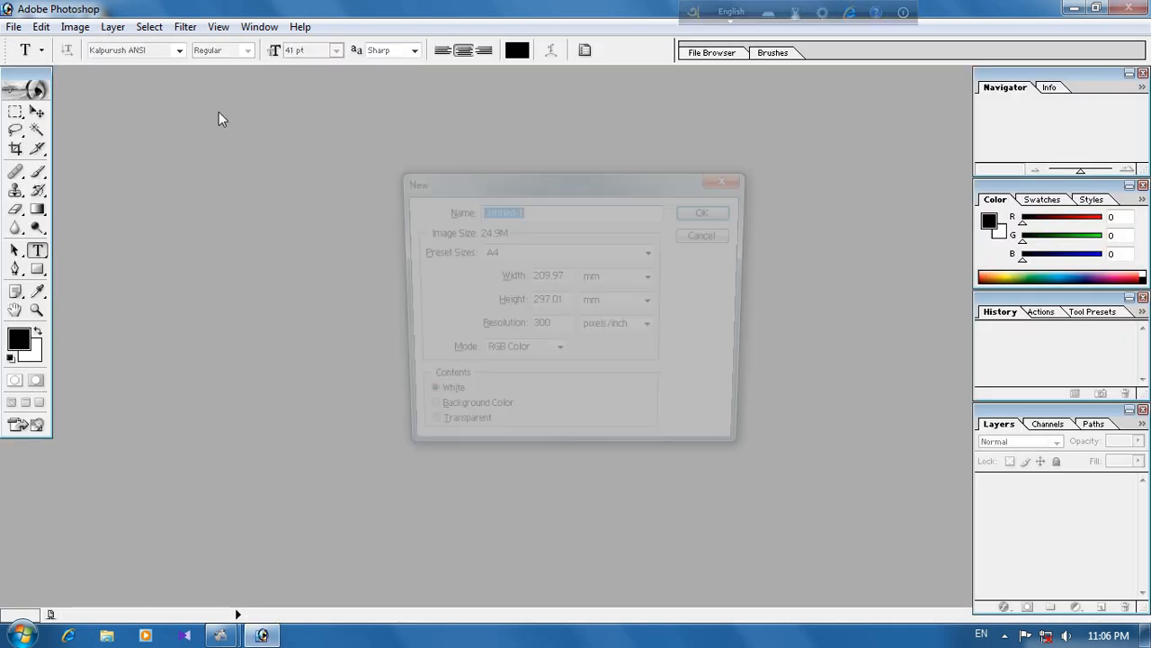
key("Return")
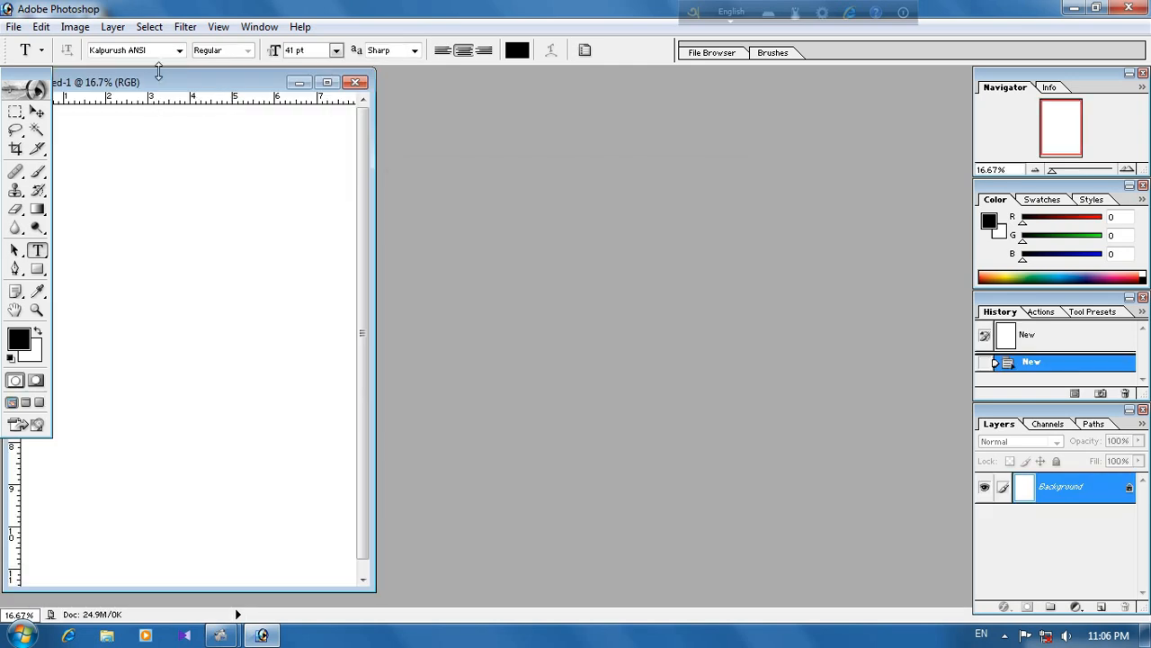
double_click(202, 87)
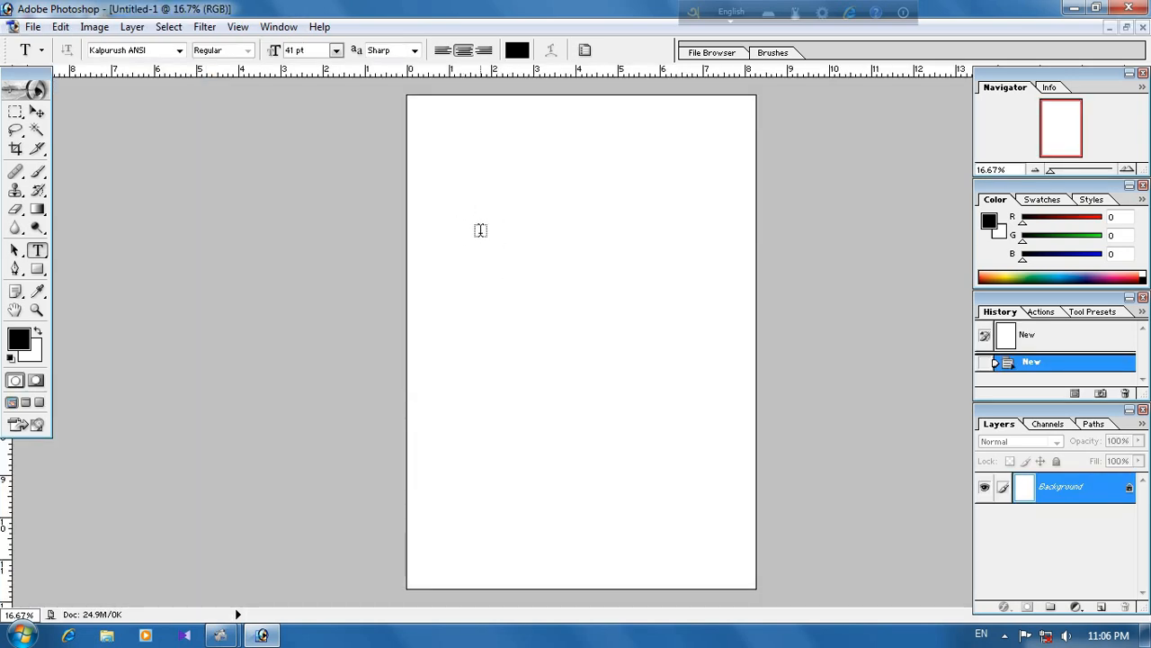
Step: Enter "mongol" in Bangla on the page's upper part with Kalpurush ANSI at 41 pt, and move Avro's preview window aside
left_click(538, 243)
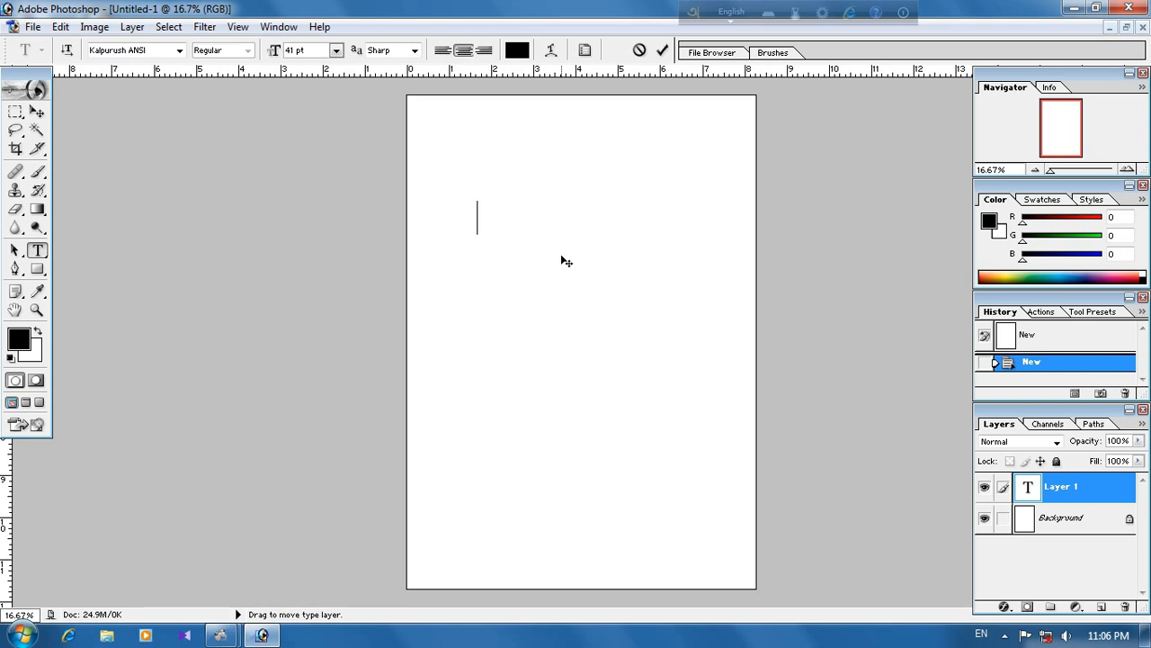
type("সড়হ")
key("BackSpace")
key("BackSpace")
key("F12")
type("mongol")
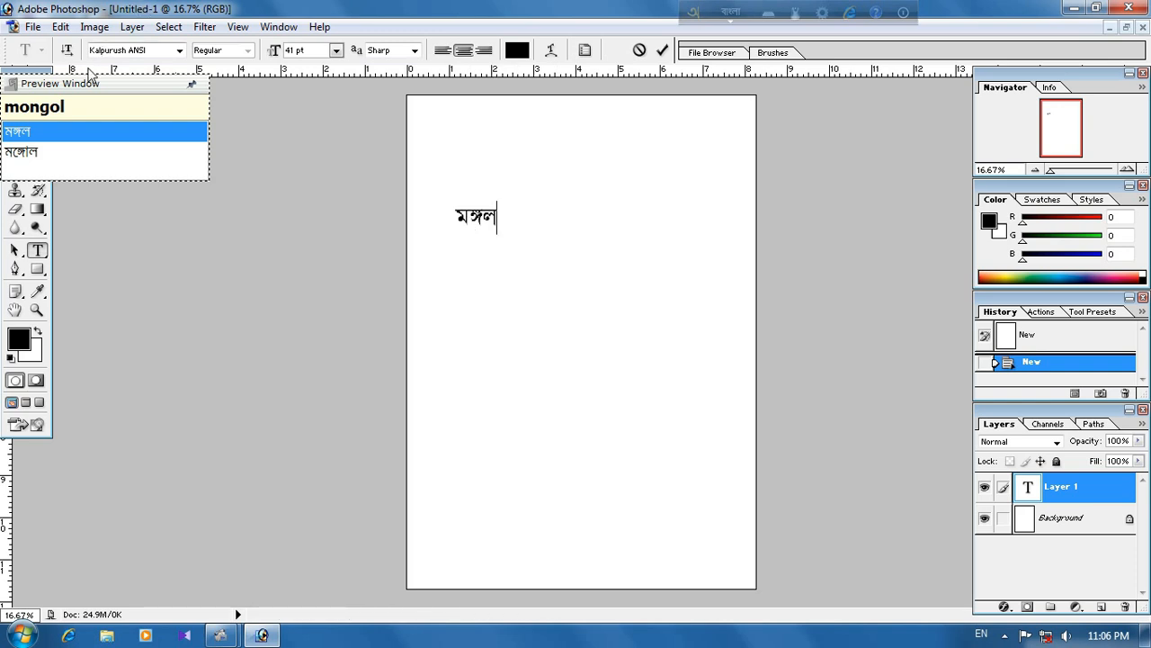
left_click_drag(97, 84, 809, 124)
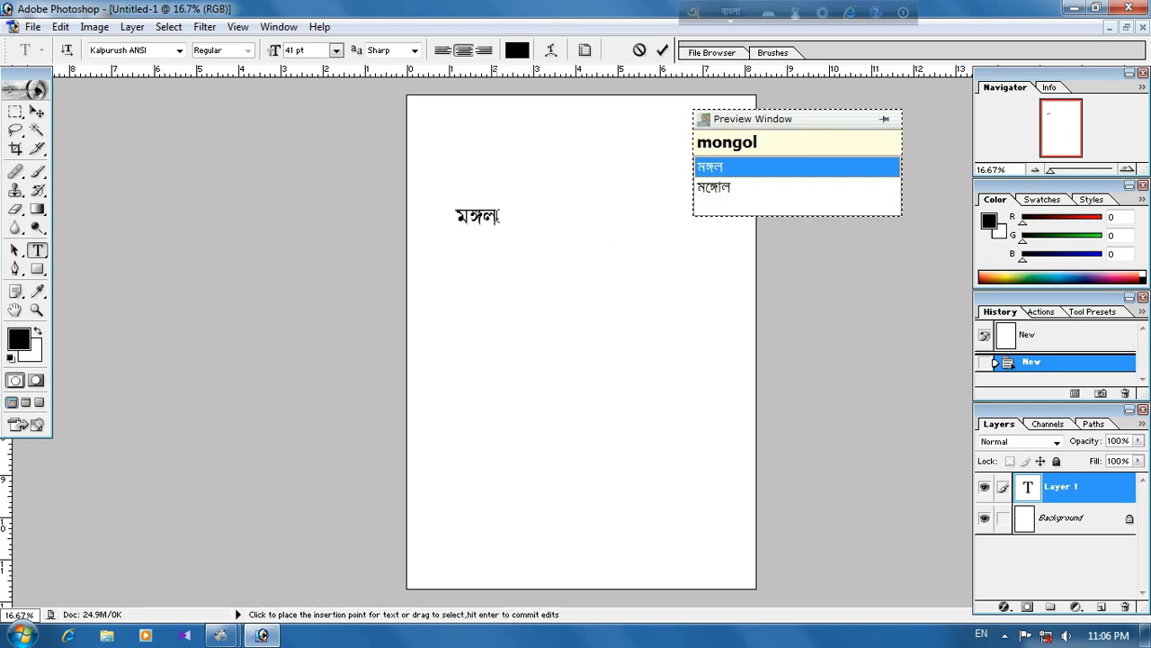
Step: Select the Bangla word and enlarge its font size to 97 pt
left_click_drag(518, 225, 448, 218)
left_click(318, 55)
key("Up")
key("Up")
key("Up")
key("Up")
key("Up")
key("Up")
key("Up")
key("Up")
key("Up")
key("Up")
key("Up")
key("Up")
key("Up")
key("Up")
key("Up")
key("Up")
key("Up")
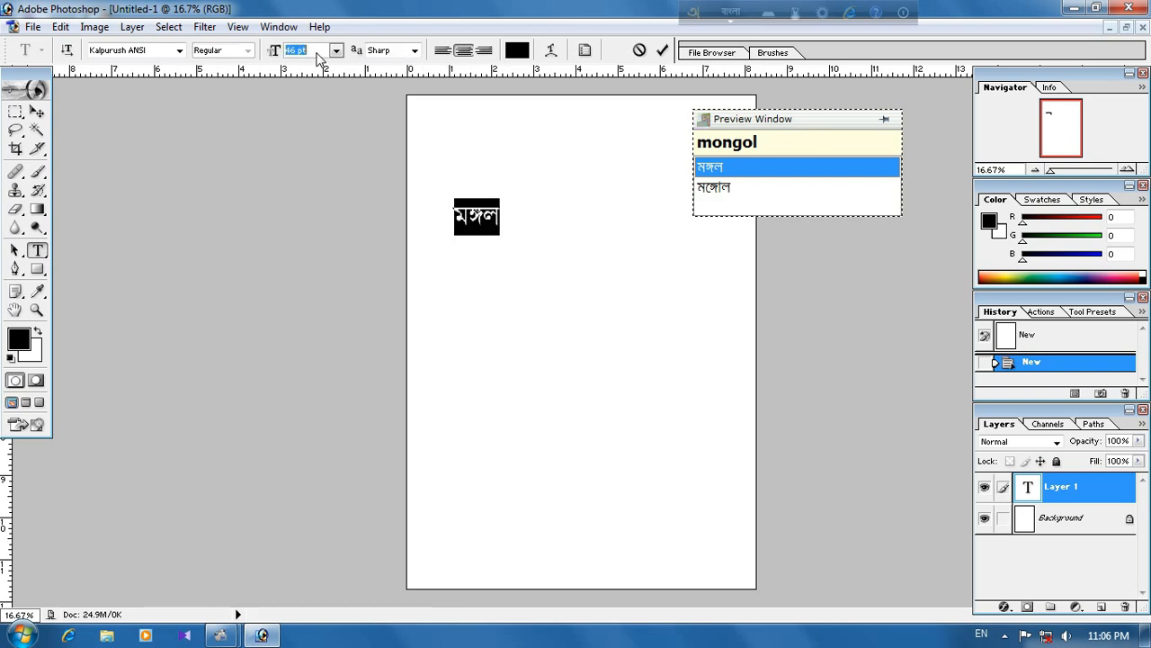
key("Up")
key("Up")
key("Up")
key("Up")
key("Up")
key("Up")
key("Up")
key("Up")
key("Up")
key("Up")
key("Up")
key("Up")
key("Up")
key("Up")
key("Up")
key("Up")
key("Up")
key("Up")
key("Up")
key("Up")
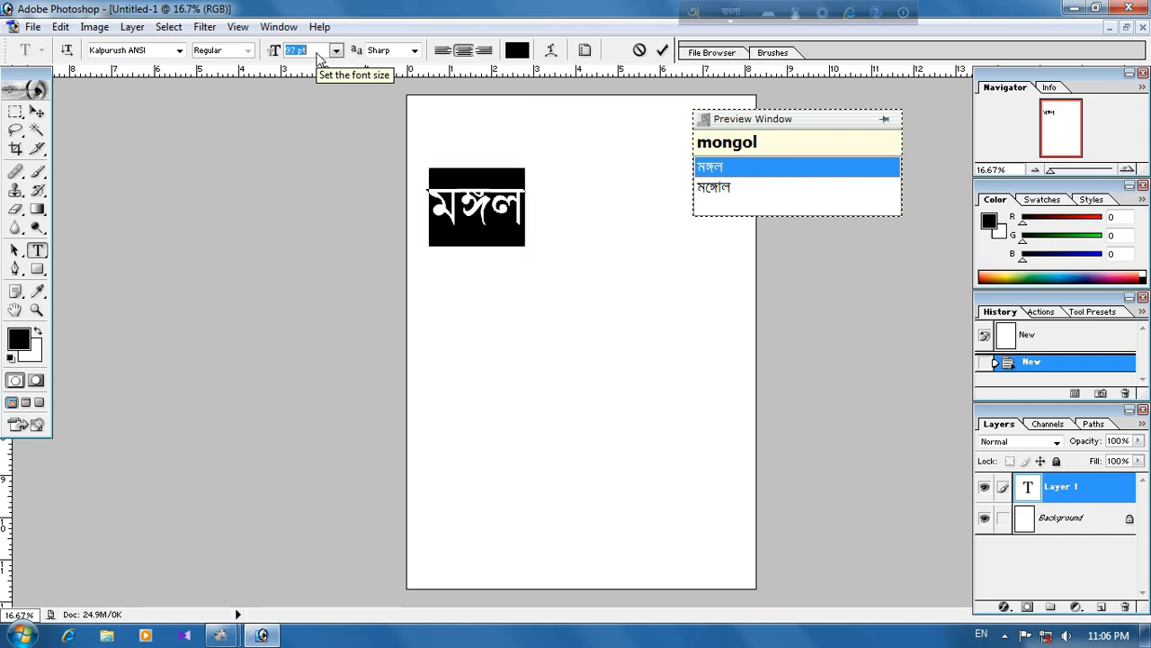
Step: Place the insertion point after the Bangla word "mongol" and add a space
left_click(498, 212)
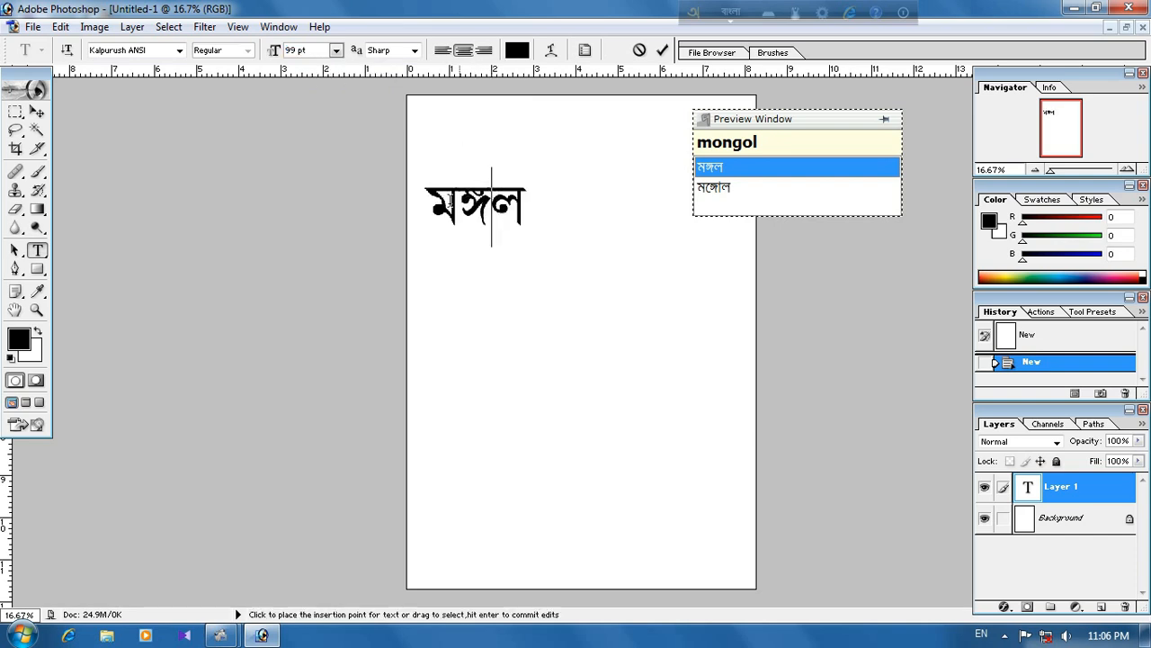
left_click_drag(428, 204, 536, 202)
key("Right")
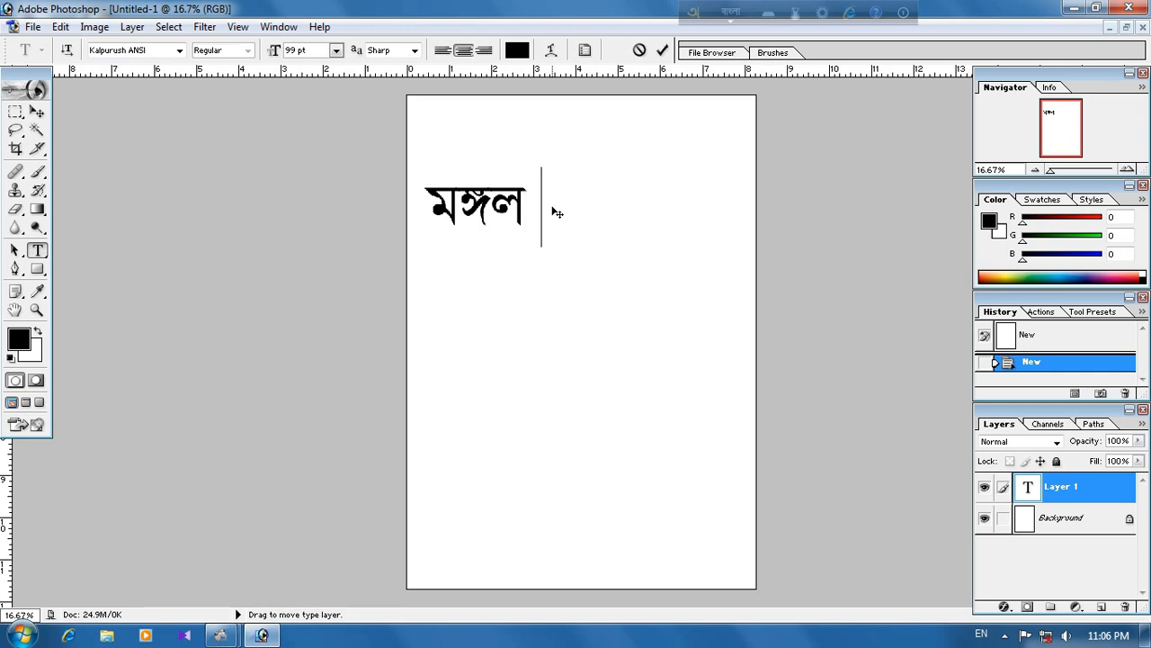
Step: Try "suvo" as the second word, step through Avro's Bangla suggestions for it and delete the attempt
type("suvo")
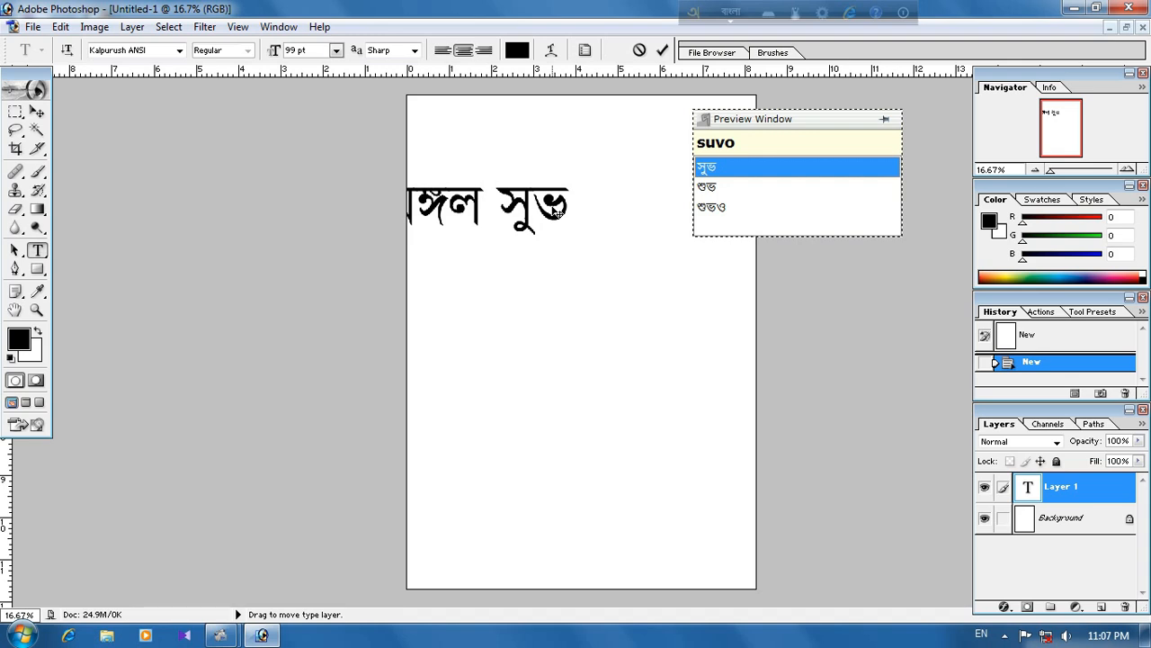
key("Down")
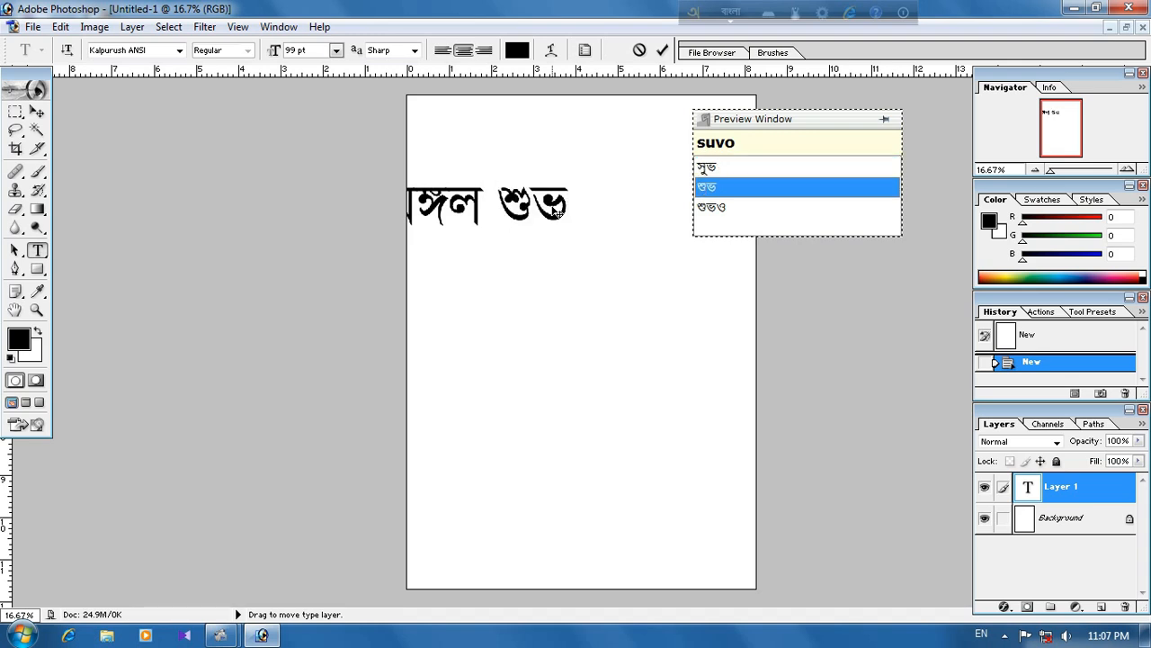
key("Down")
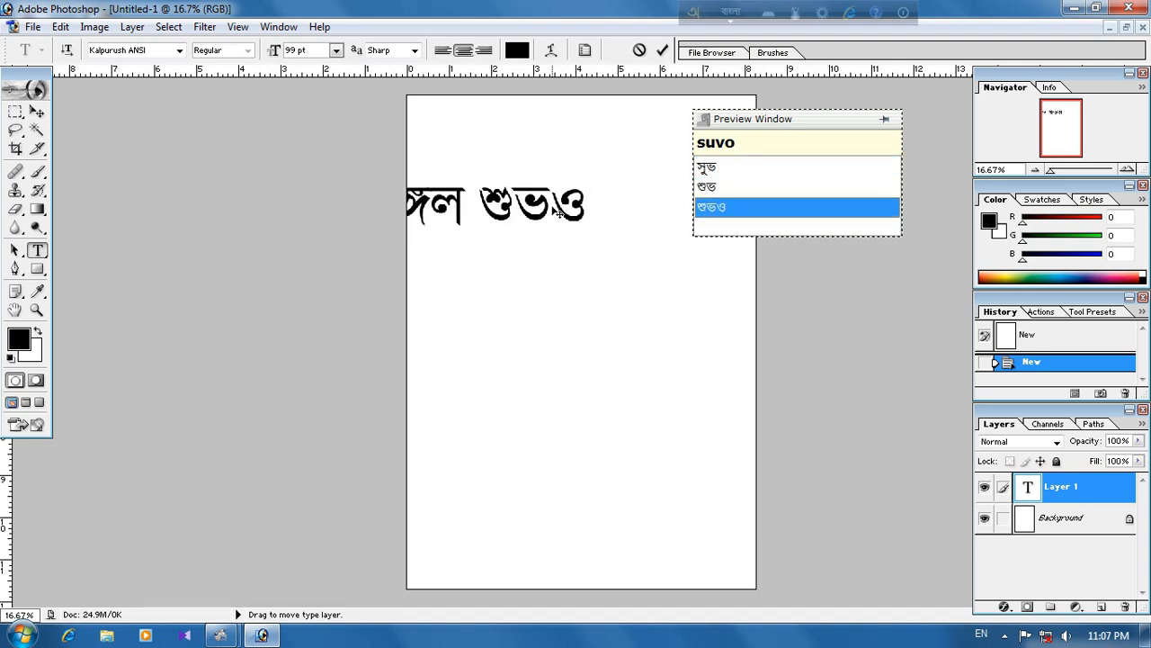
key("Up")
key("Up")
key("BackSpace")
key("BackSpace")
key("BackSpace")
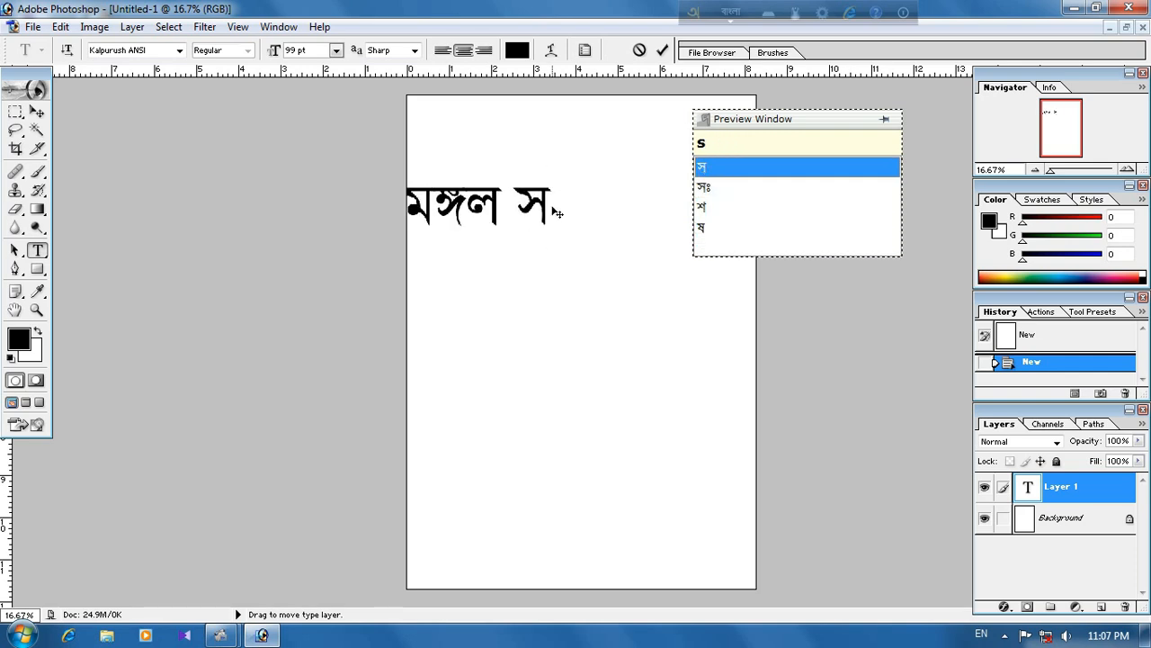
key("BackSpace")
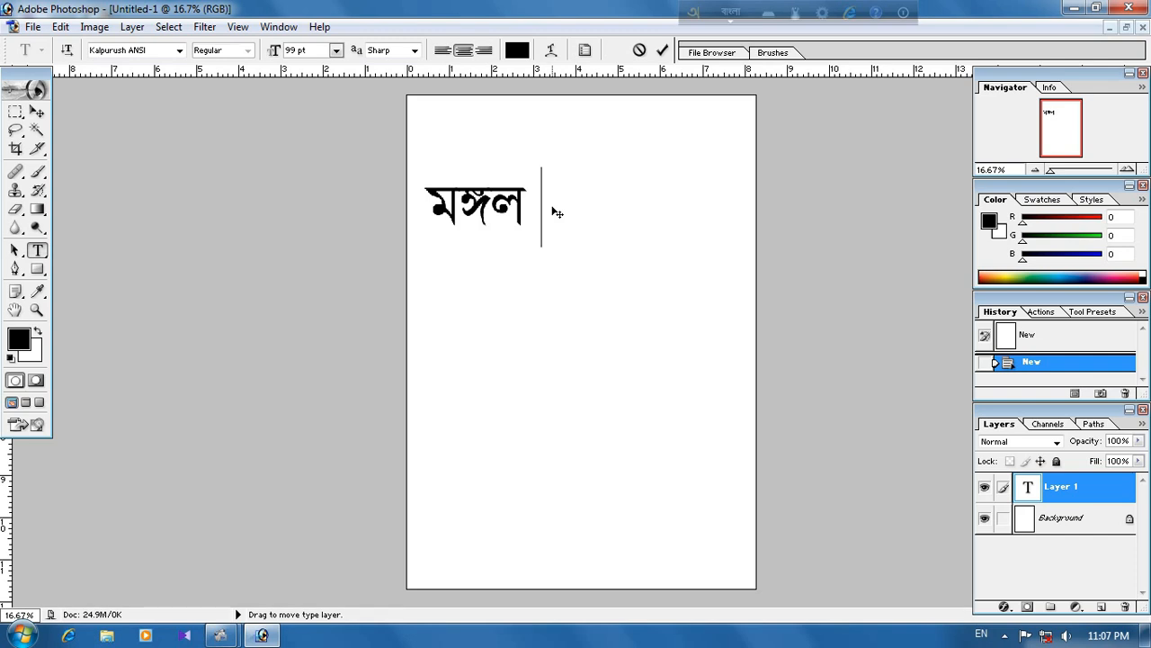
Step: Enter "Suveccha" in Bangla as the second word, starting with a capital S, and commit the text
type("s")
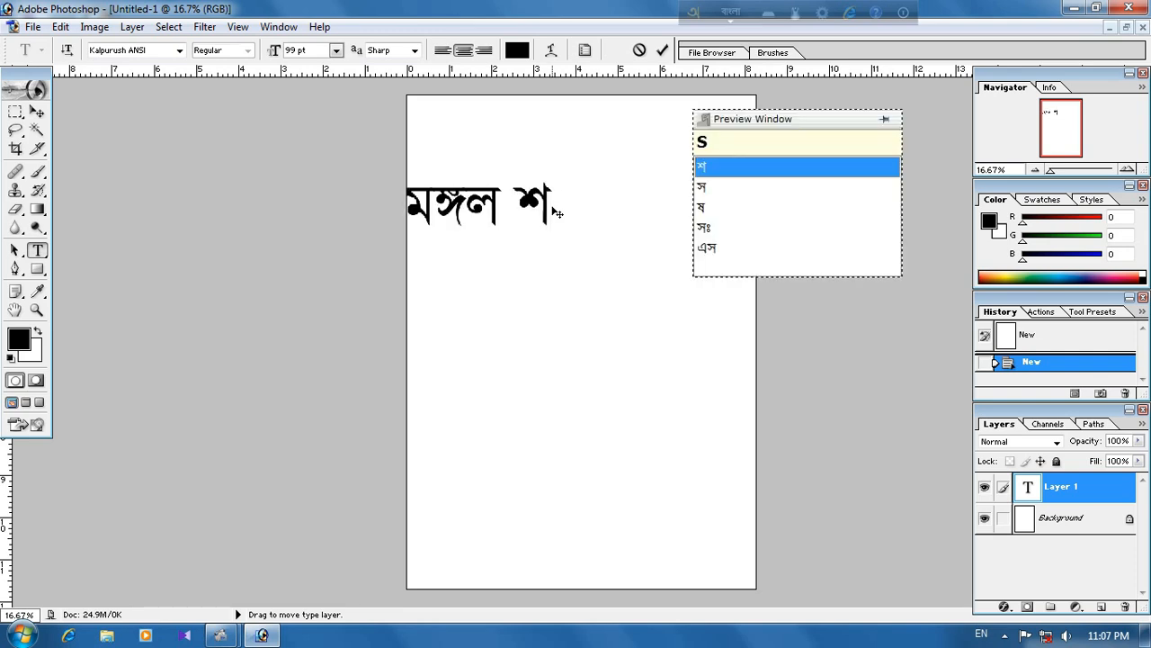
type("uve")
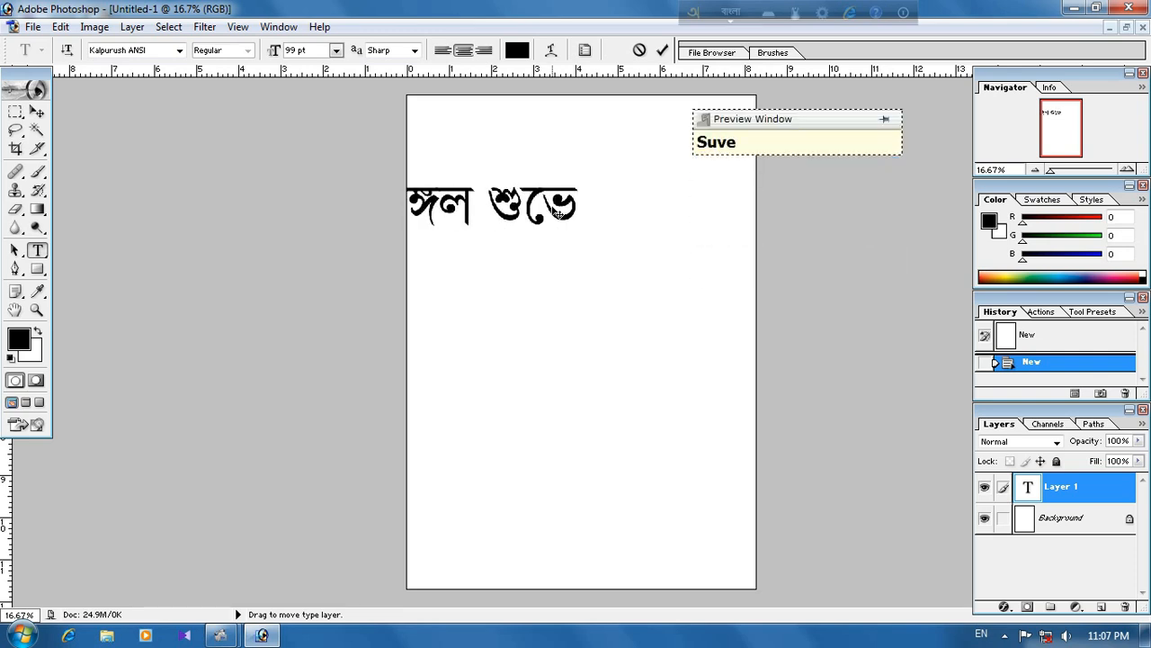
type("cc")
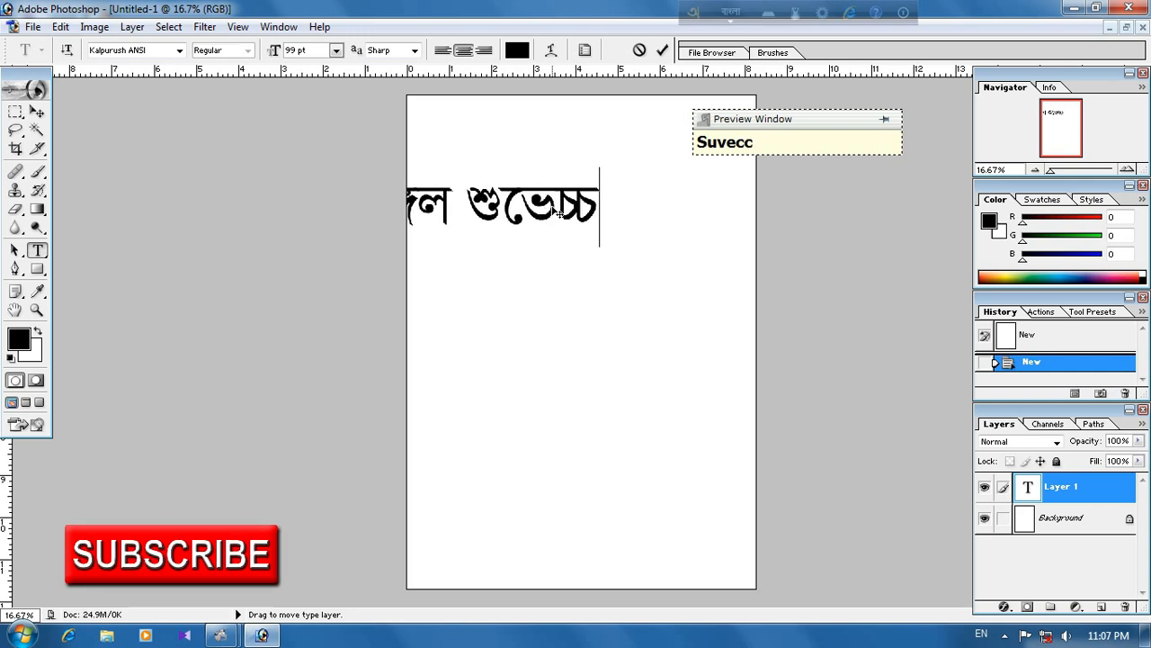
key("BackSpace")
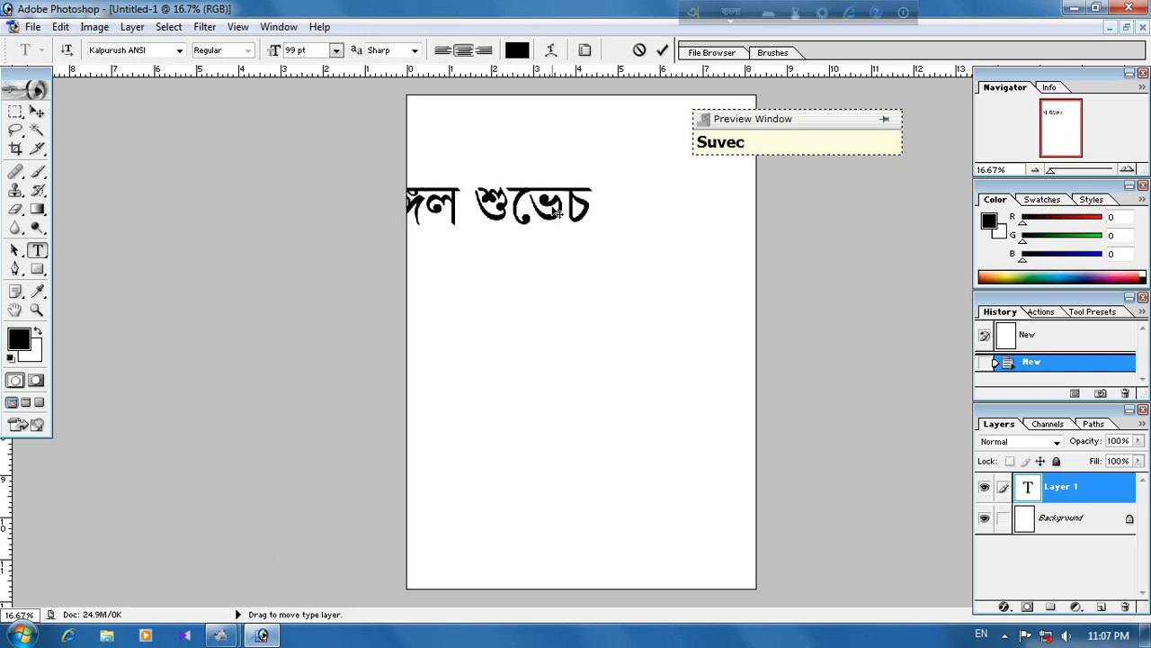
type("cha")
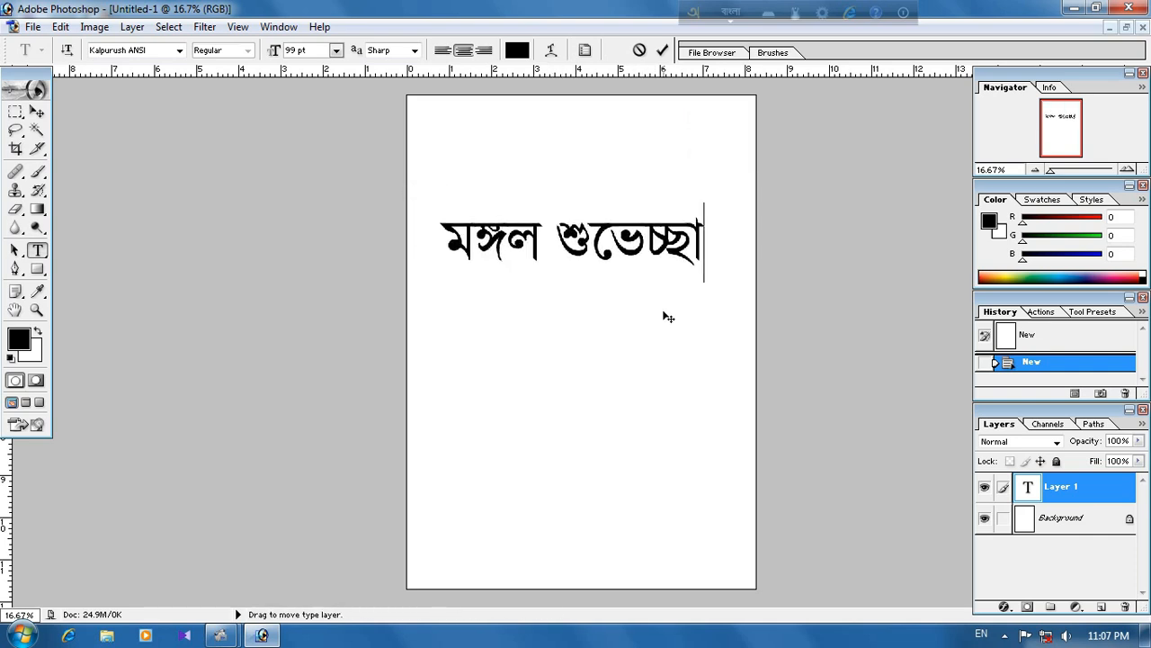
left_click(661, 51)
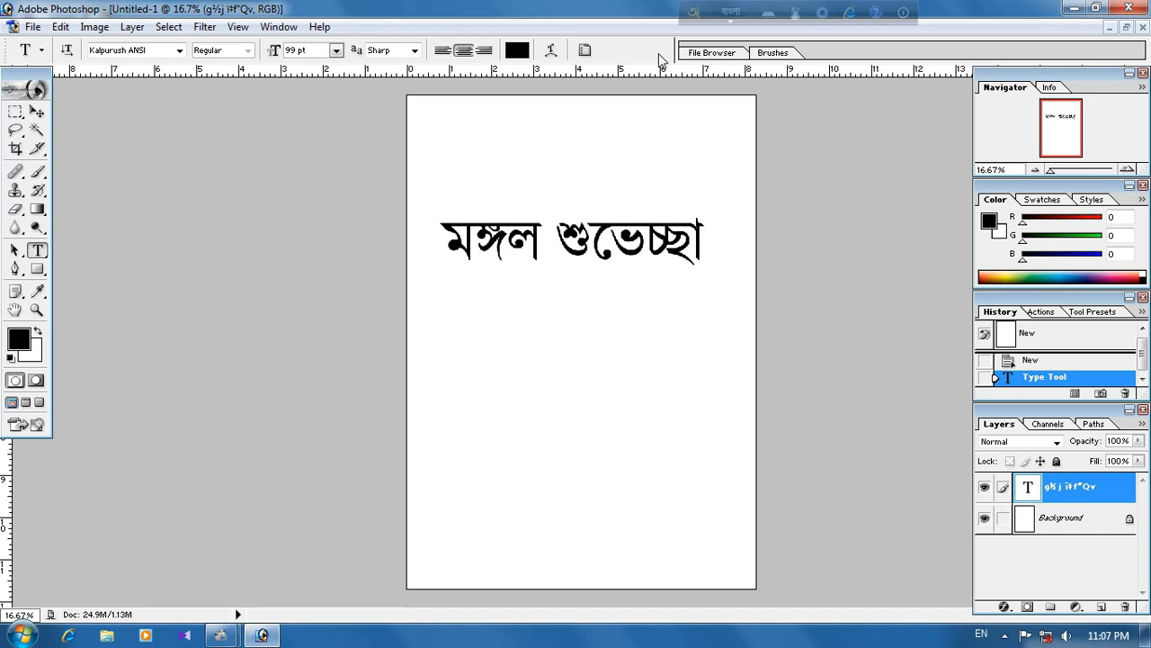
Step: Close Adobe Photoshop 7.0 without saving the document and open the other installed Photoshop version from the desktop
left_click(1130, 8)
left_click(574, 252)
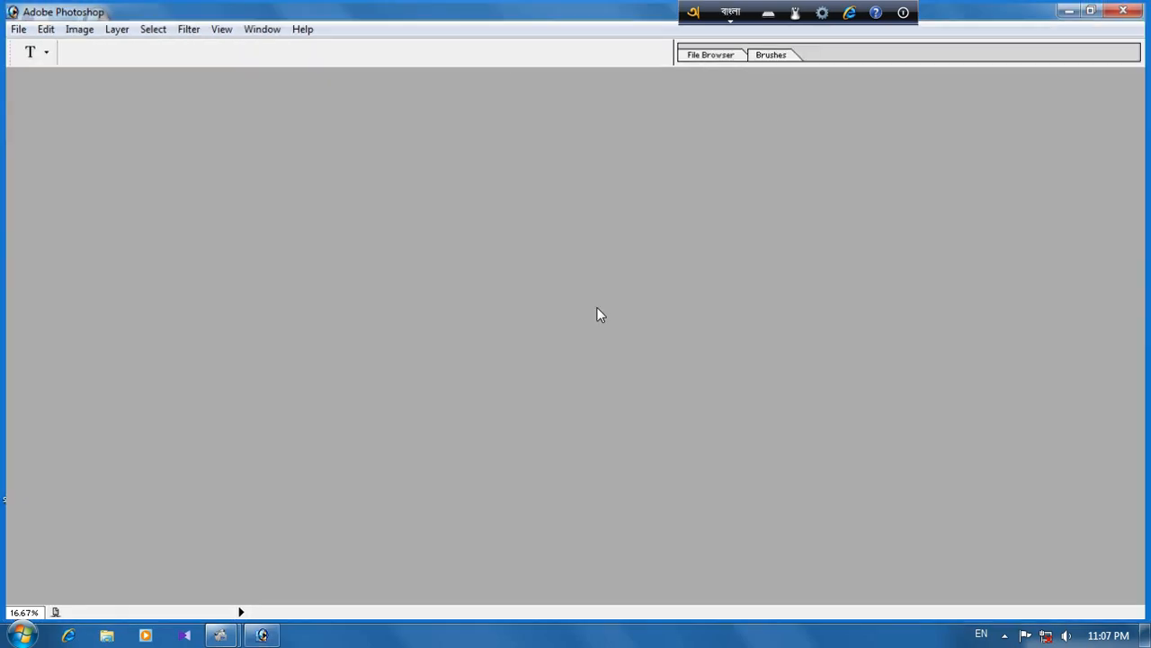
double_click(52, 123)
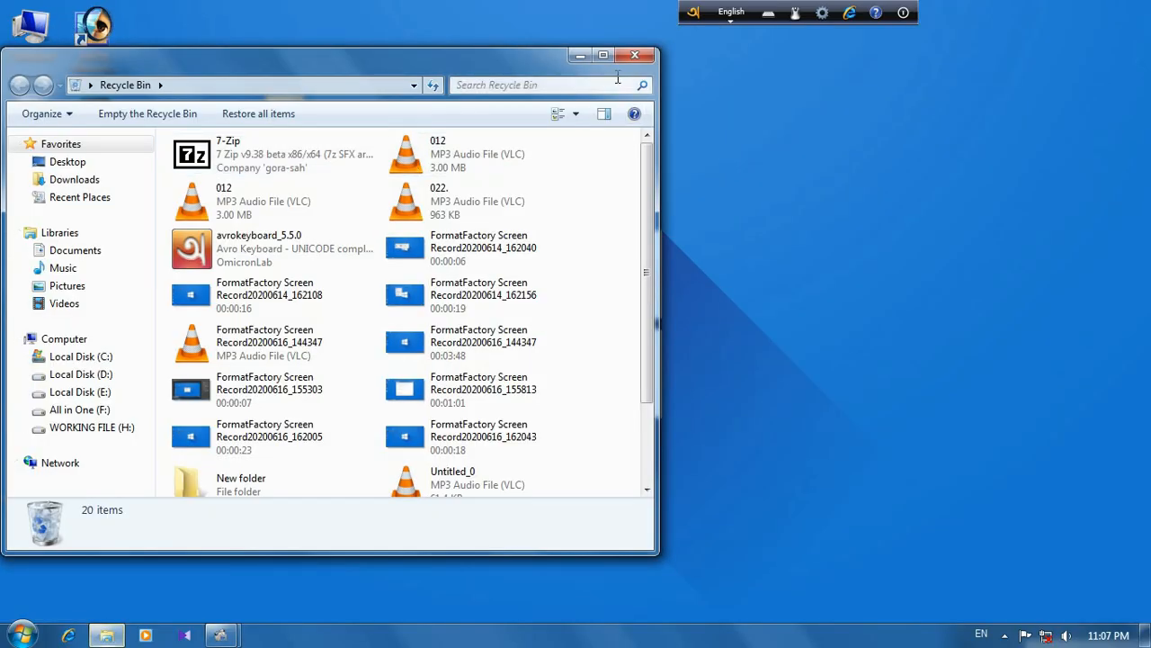
left_click(108, 122)
double_click(107, 115)
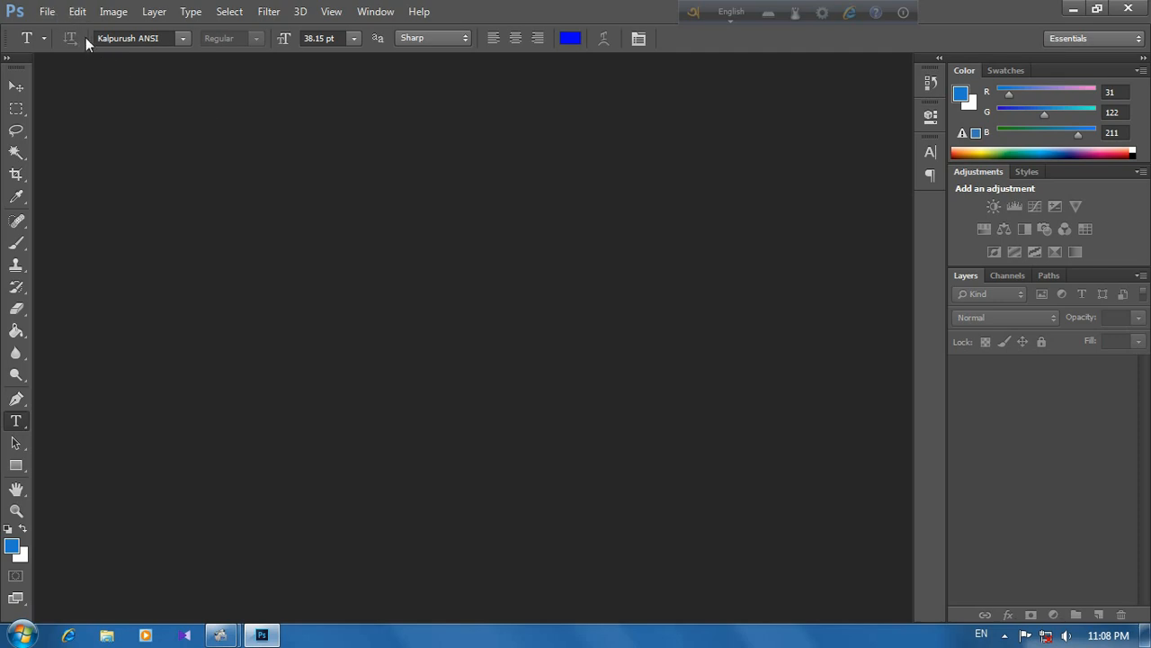
Step: Create a white 4.8 x 3.5 cm RGB document at 300 pixels/inch
left_click(47, 12)
left_click(65, 33)
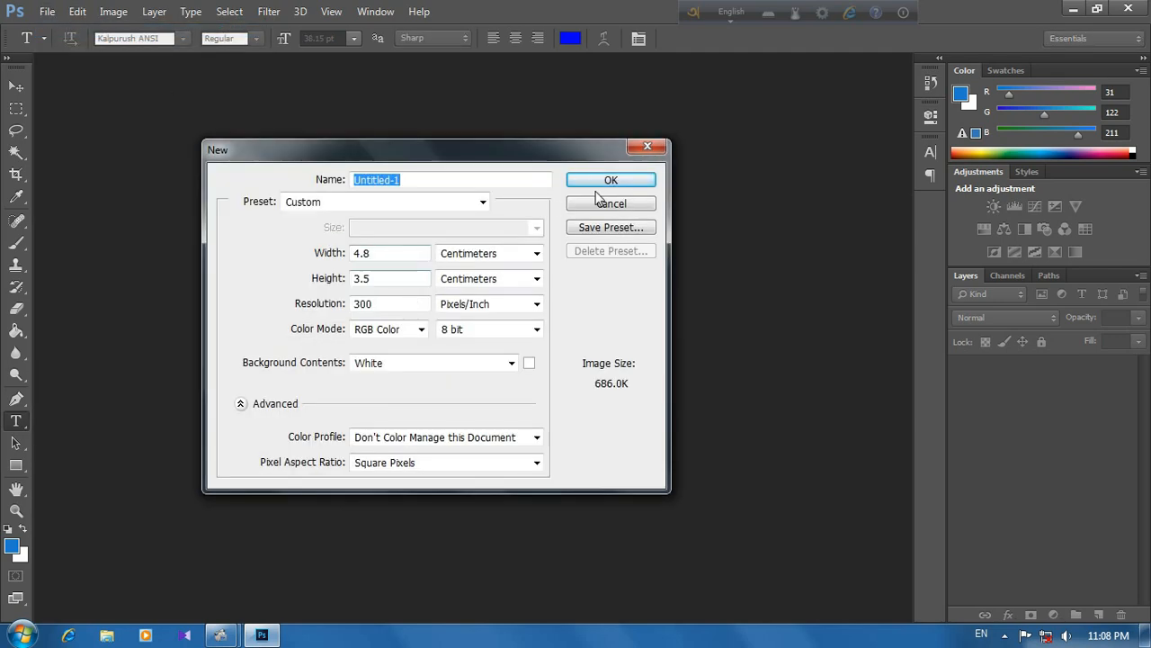
left_click(607, 180)
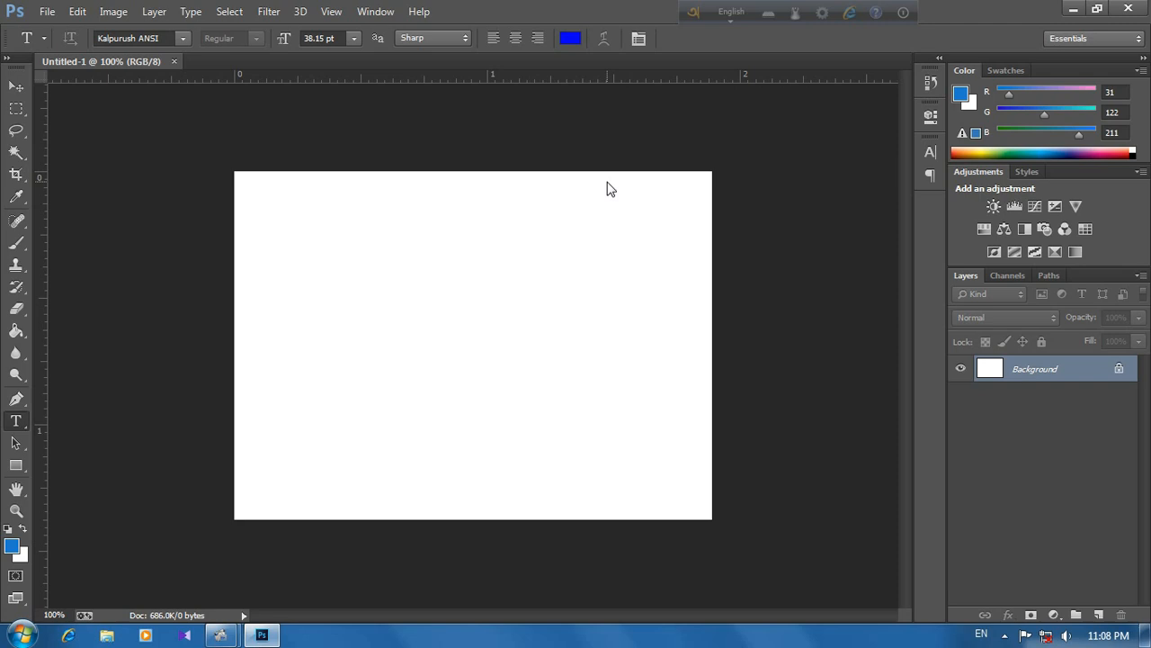
Step: Switch Avro to Bangla and enter "mongol" on the page's left half in Kalpurush ANSI at 11 pt
key("F12")
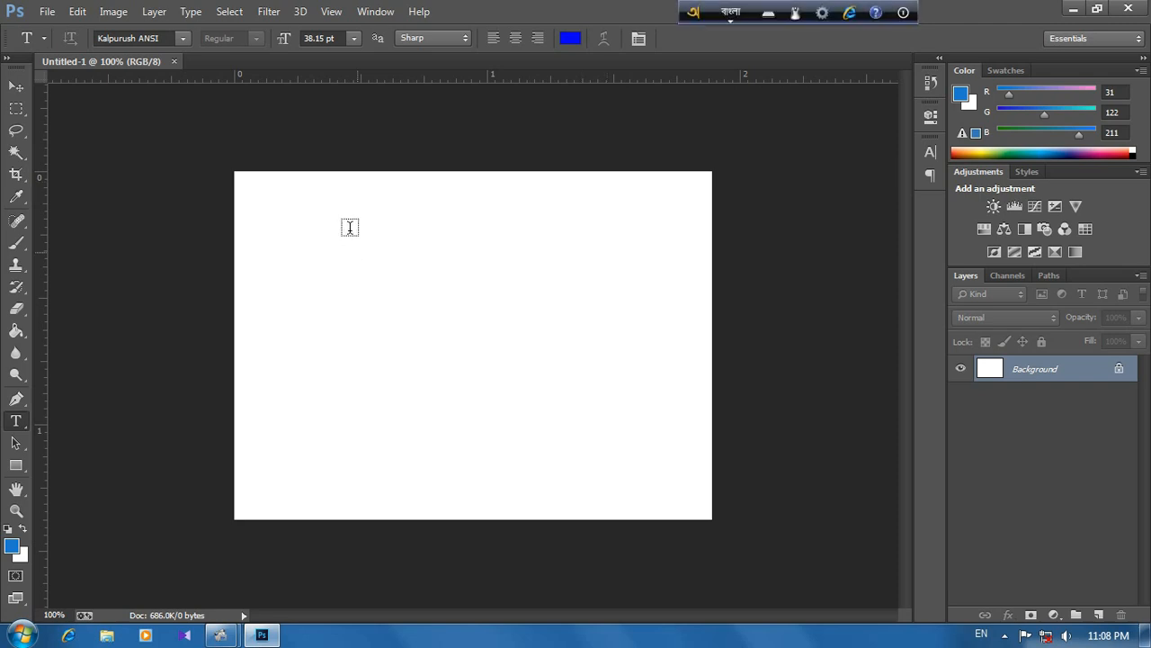
left_click(348, 267)
left_click(354, 38)
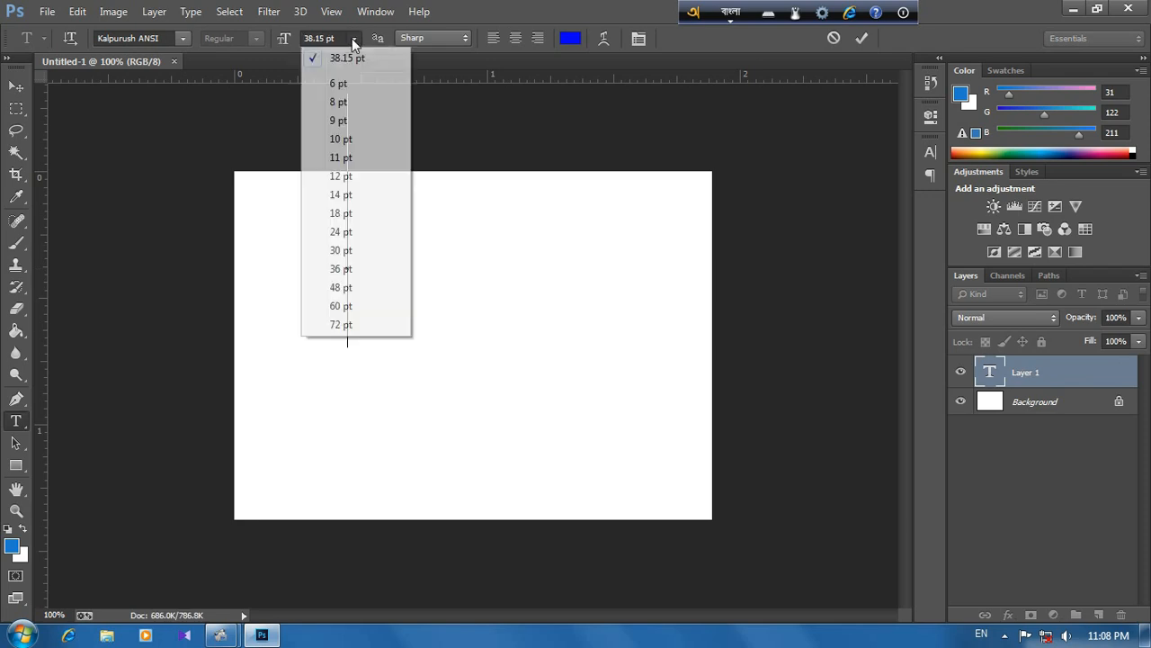
left_click(349, 158)
left_click_drag(357, 326, 334, 374)
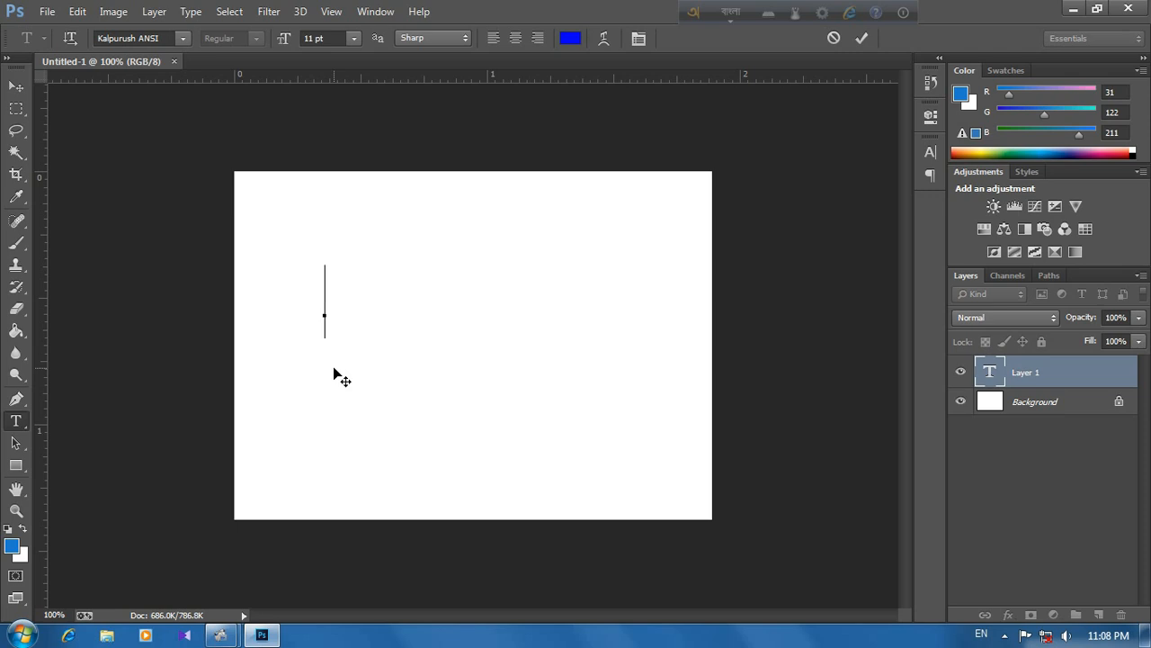
type("mo")
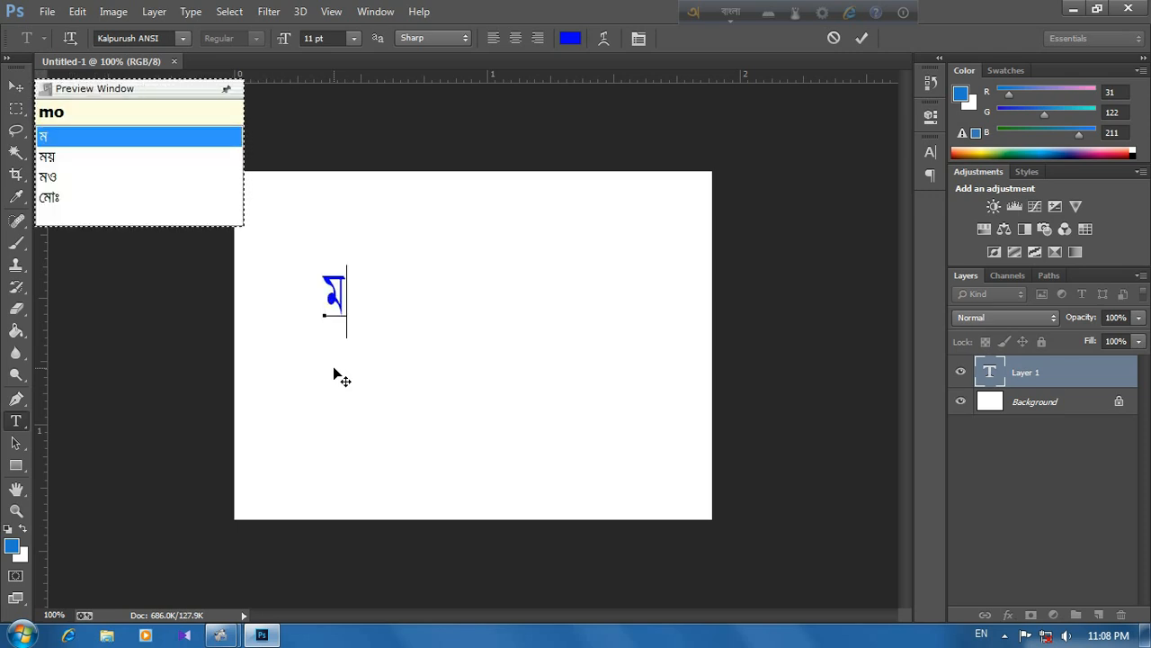
type("n")
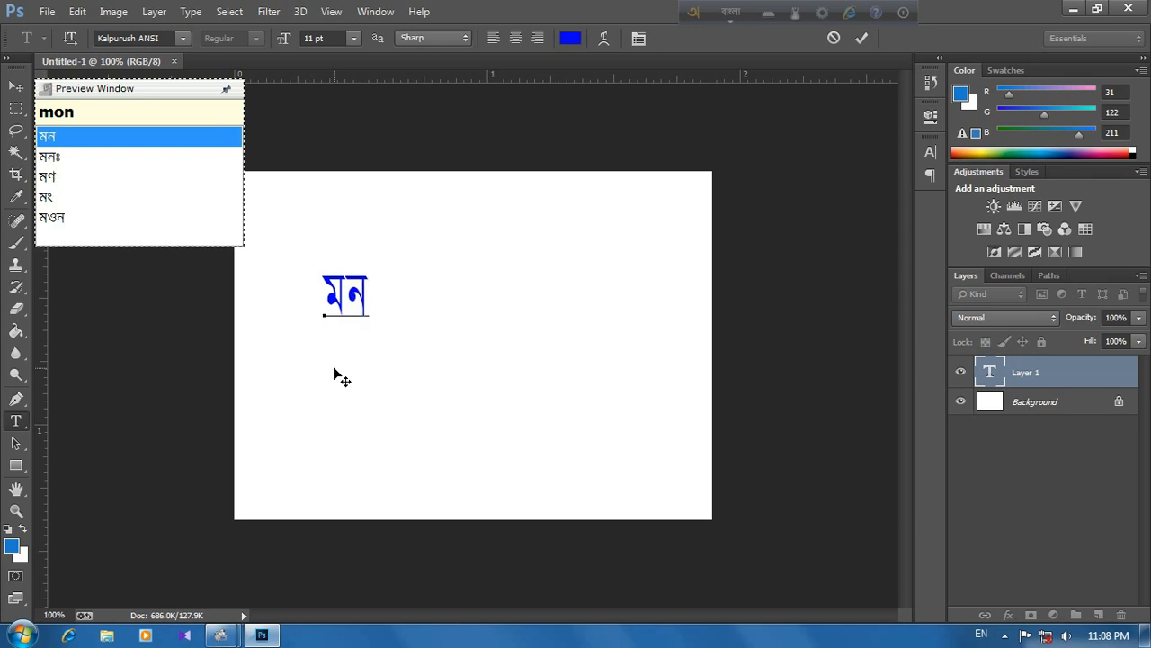
type("gol")
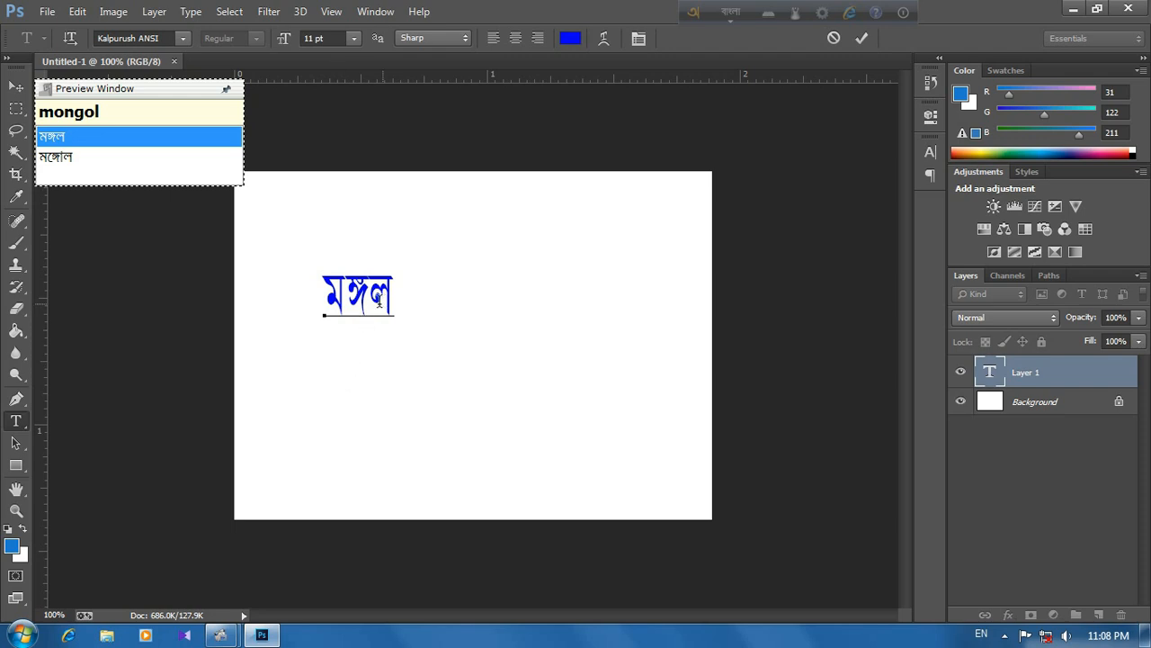
Step: Select the Bangla word and enlarge its font size to 25 pt
left_click_drag(319, 295, 410, 297)
left_click(339, 37)
scroll(338, 37, "up", 13)
scroll(339, 37, "up", 1)
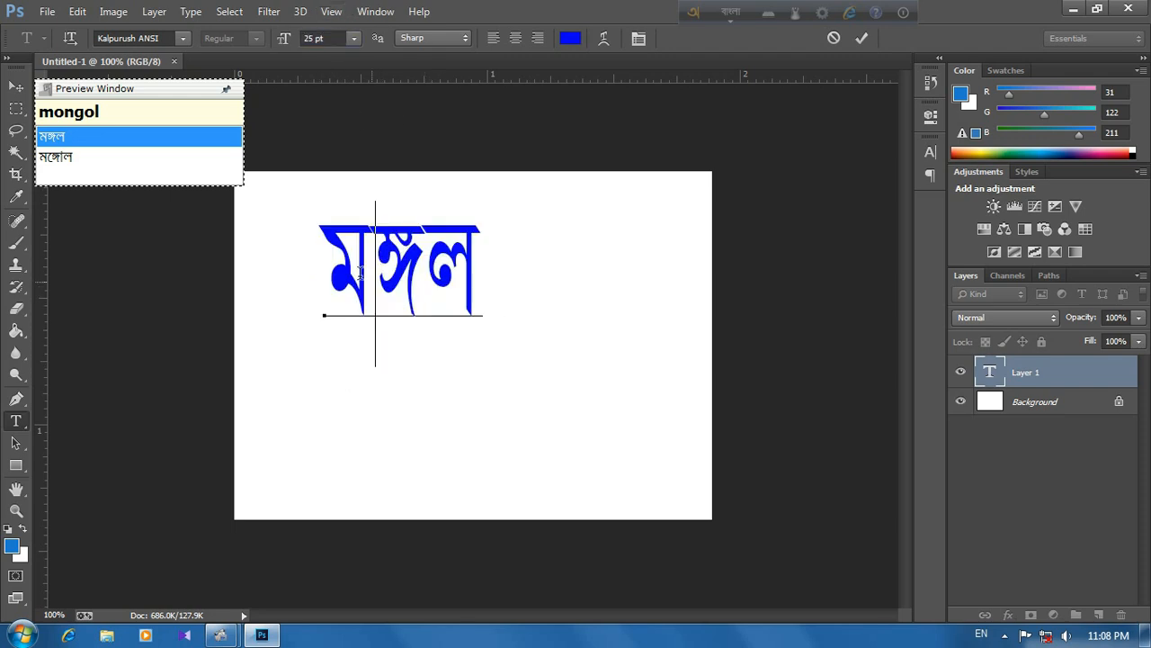
Step: Add a second line below the word with "Suveccha" in Bangla
left_click(484, 286)
key("Return")
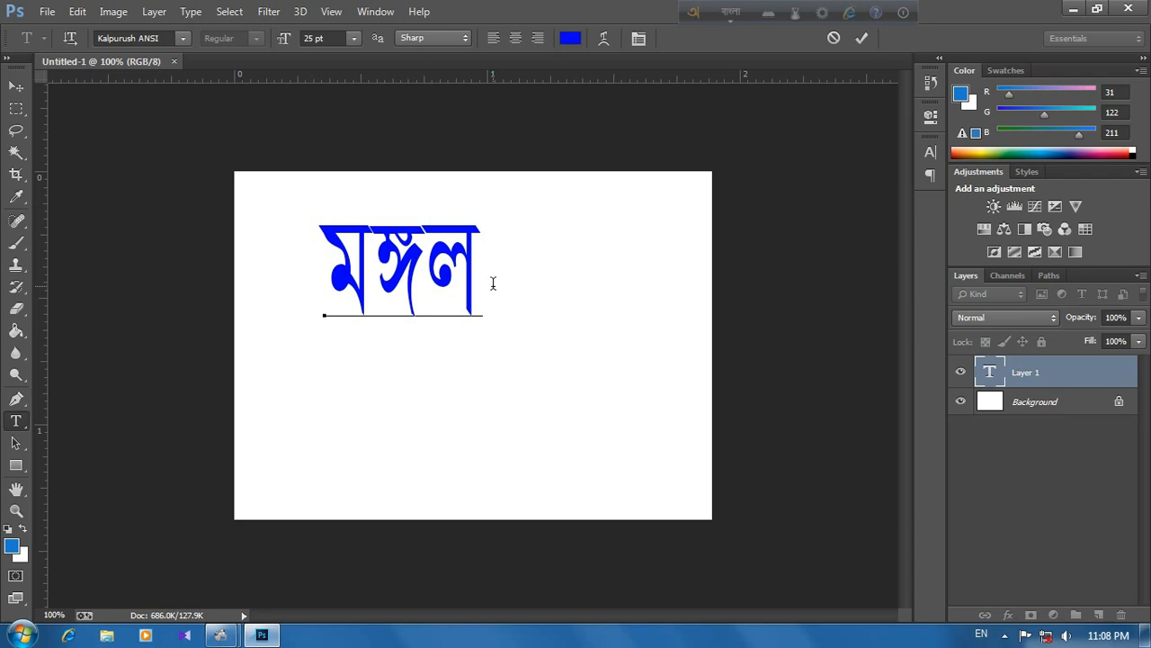
type("Suve")
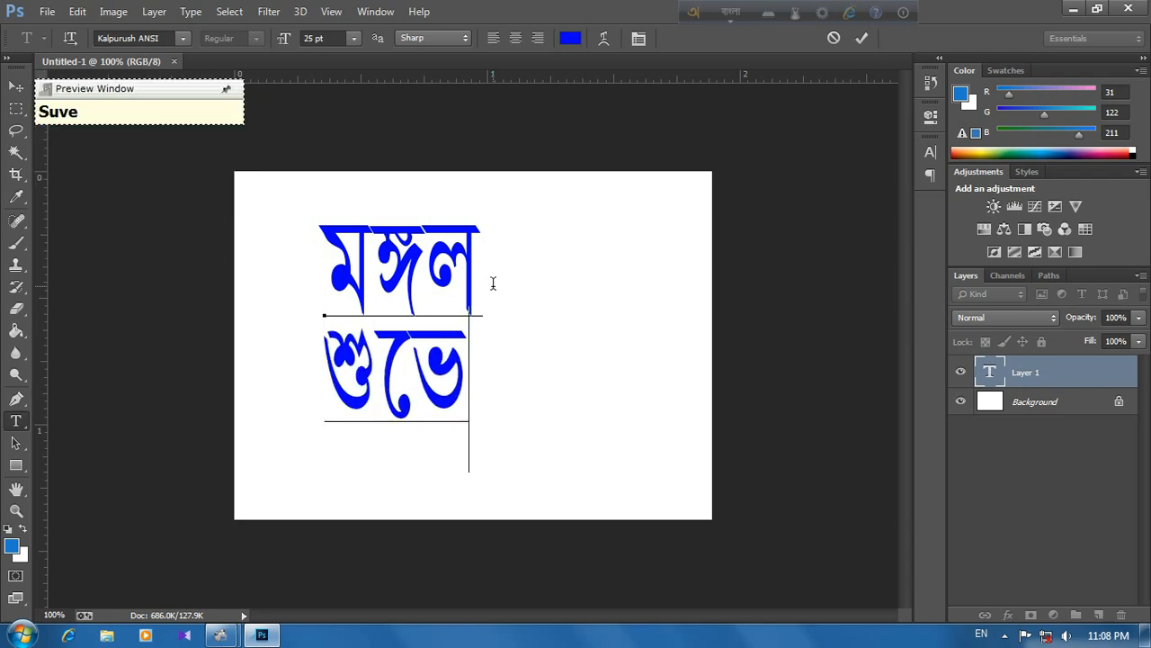
type("ccha")
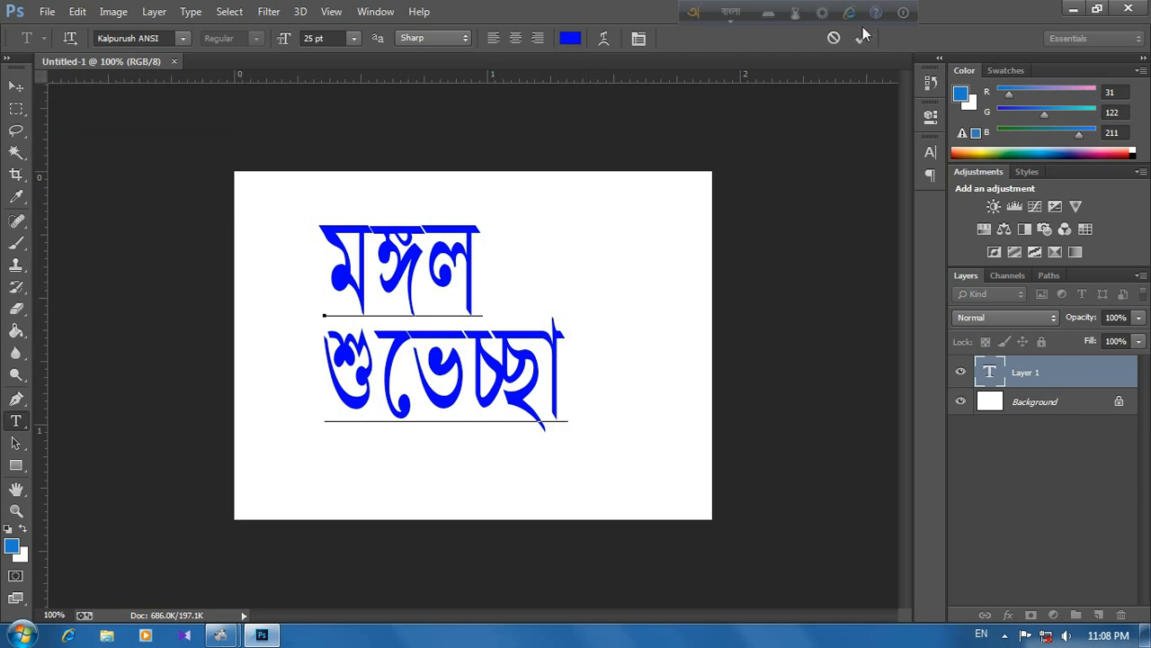
Step: Select both Bangla lines and go through the installed fonts, past KarnaphuliEMJ, to apply KhooaiMatraMJ
left_click_drag(573, 371, 216, 186)
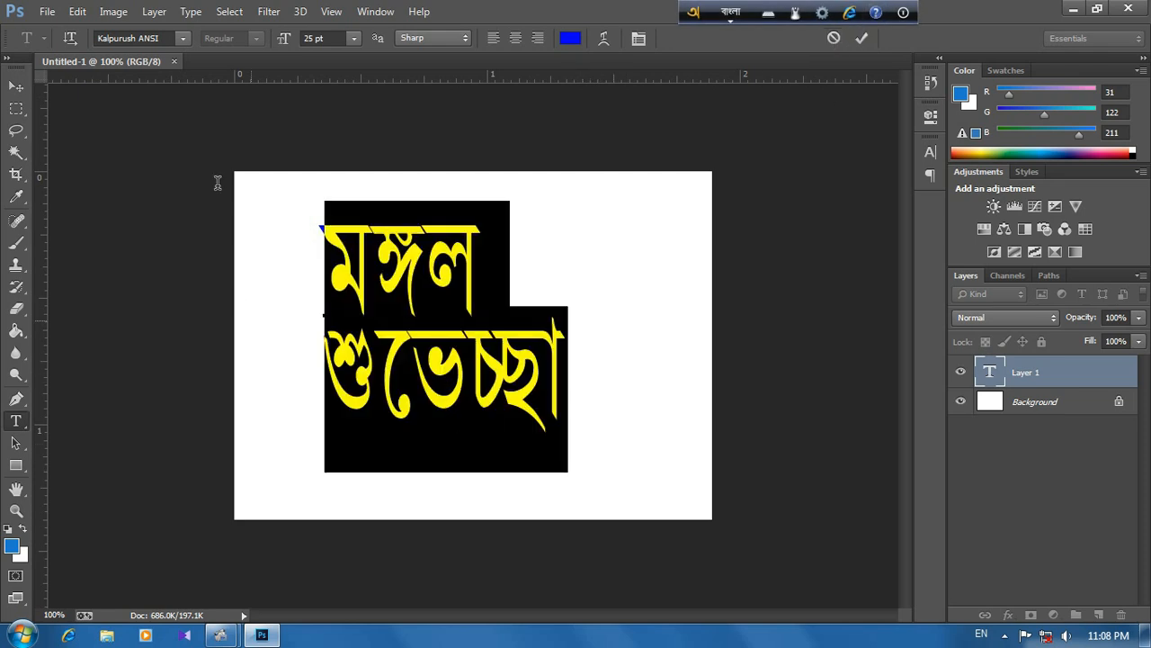
left_click(182, 45)
left_click(182, 45)
left_click(182, 45)
left_click(198, 79)
left_click(162, 34)
key("BackSpace")
key("Down")
key("Down")
key("Down")
key("Down")
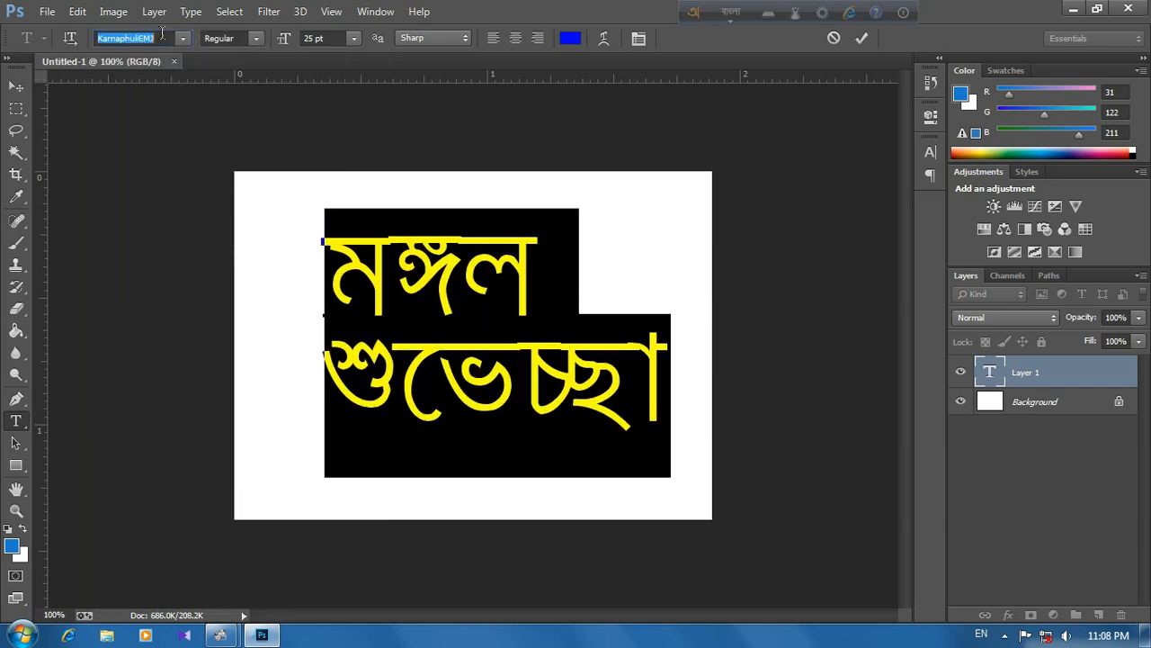
key("Down")
key("Down")
key("Down")
key("Down")
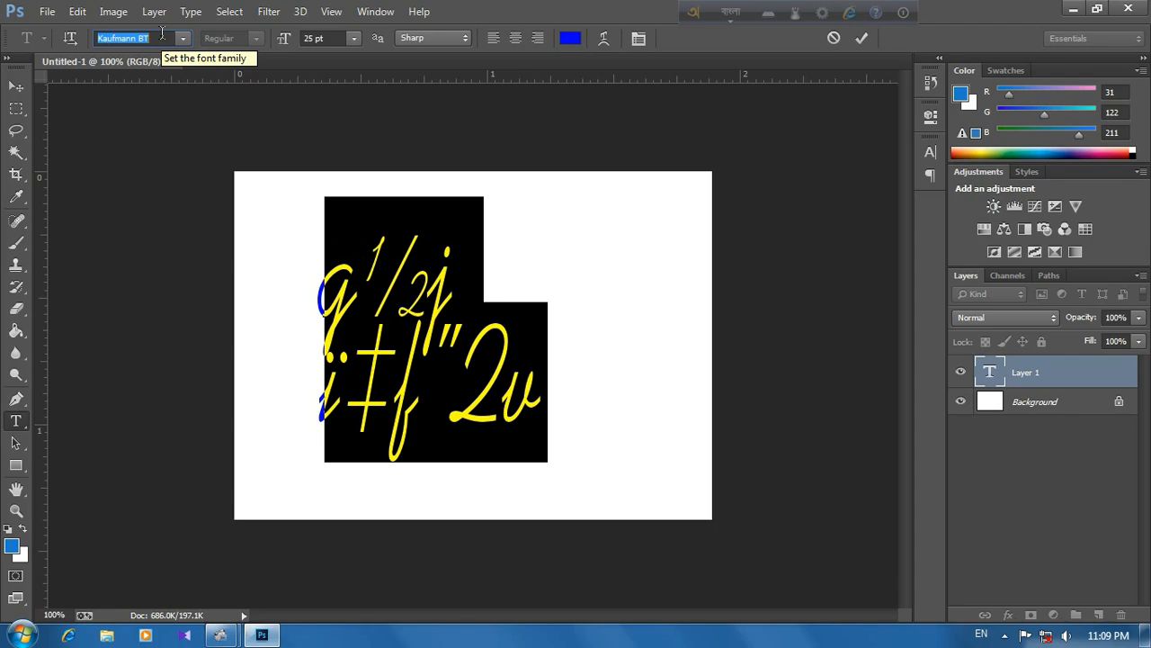
key("Down")
key("Down")
key("Down")
key("Down")
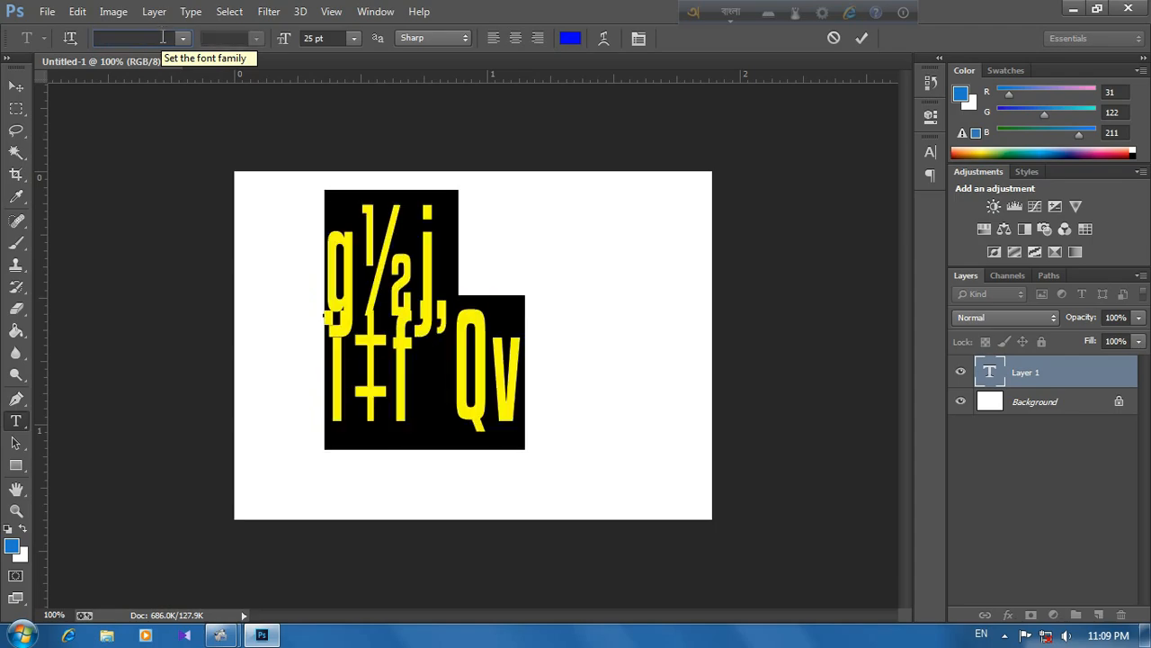
key("Down")
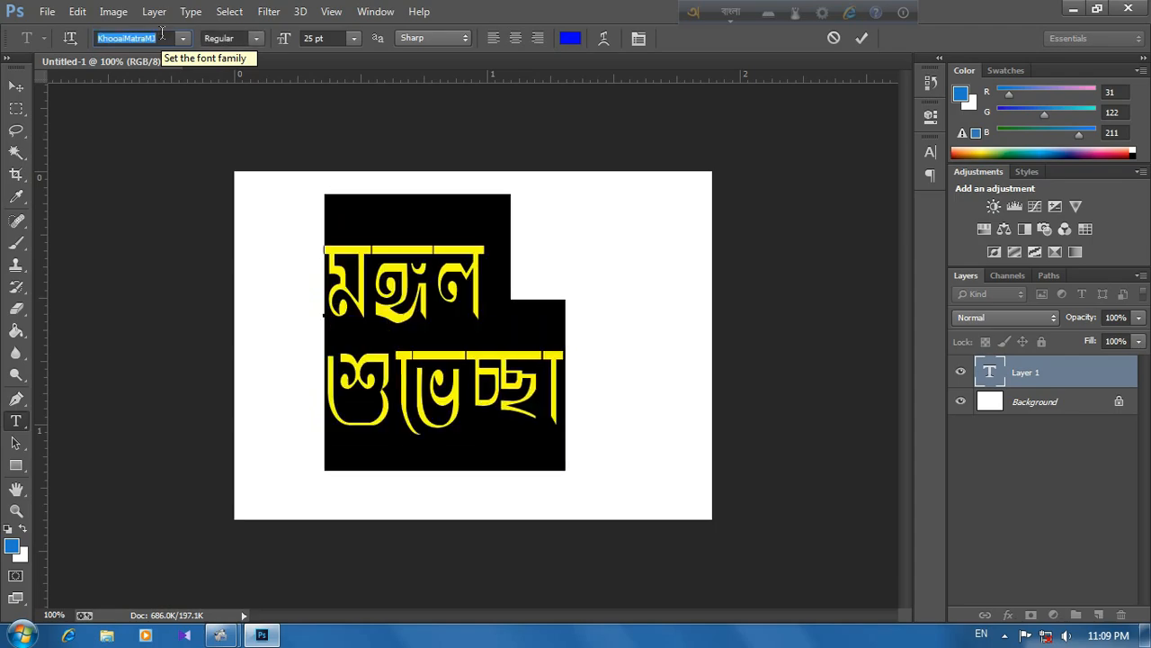